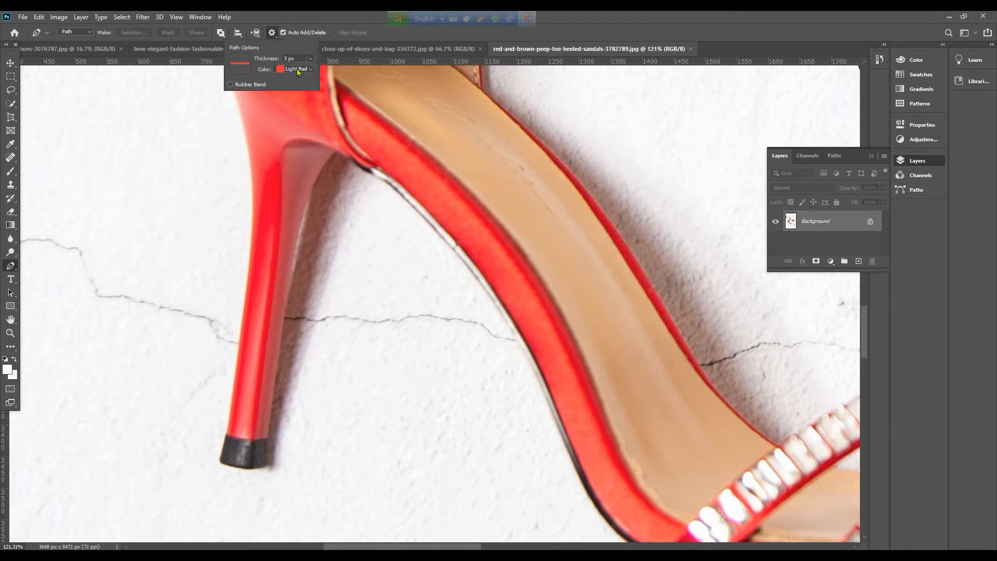
Change the Pen tool's path display colour to green
left_click(290, 106)
left_click(271, 31)
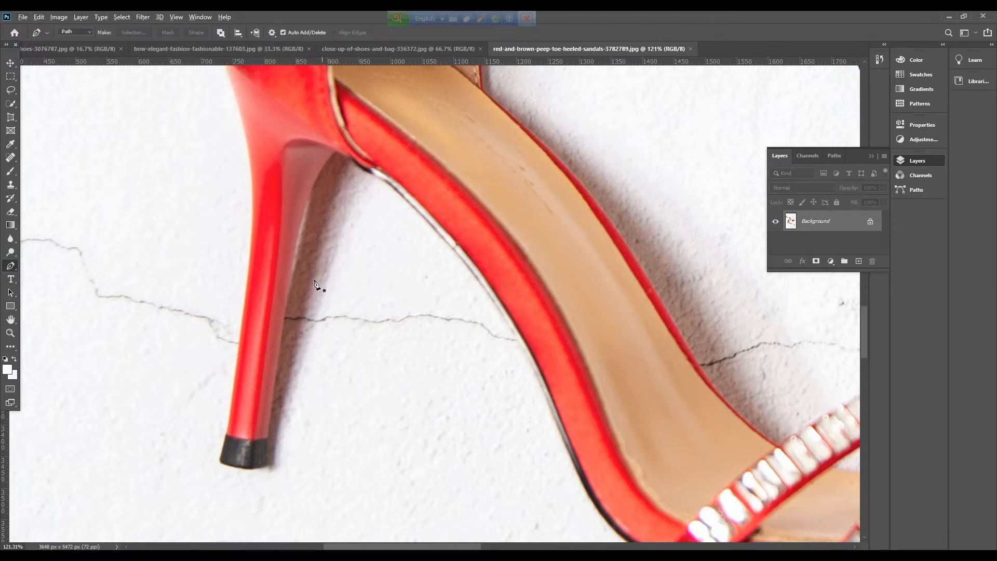
Start a Pen path on the front sandal's stiletto inner edge and trace up and around into the arch
scroll(320, 291, "up", 4)
left_click_drag(312, 290, 309, 276)
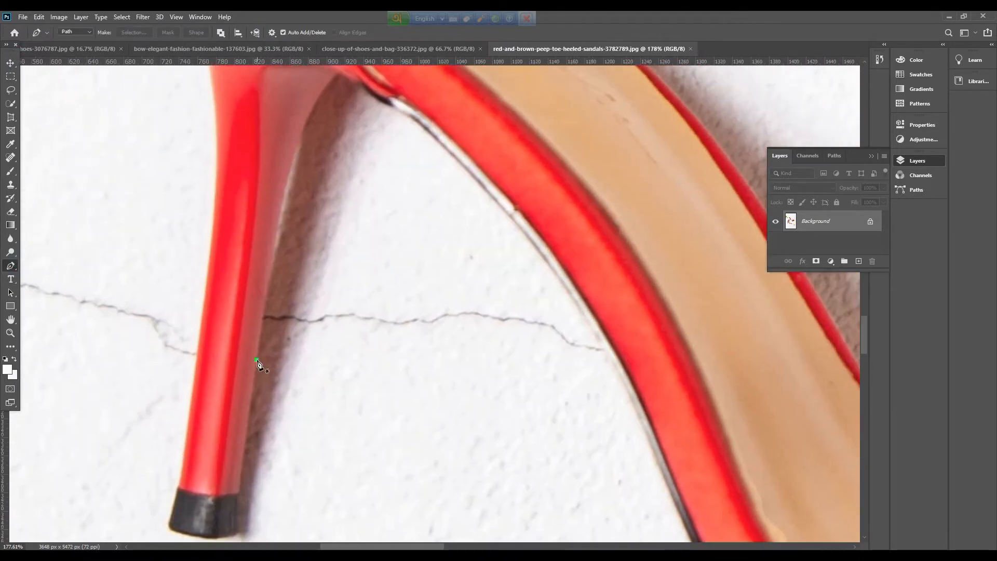
left_click_drag(292, 158, 303, 124)
left_click_drag(339, 72, 355, 73)
left_click_drag(383, 103, 470, 180)
Continue the path down the underside of the arch, breaking the handles at the curve changes
left_click(453, 154, "alt")
left_click_drag(551, 269, 454, 202)
left_click(444, 182, "alt")
left_click_drag(538, 343, 432, 194)
left_click(538, 344, "alt")
left_click_drag(430, 284, 444, 309)
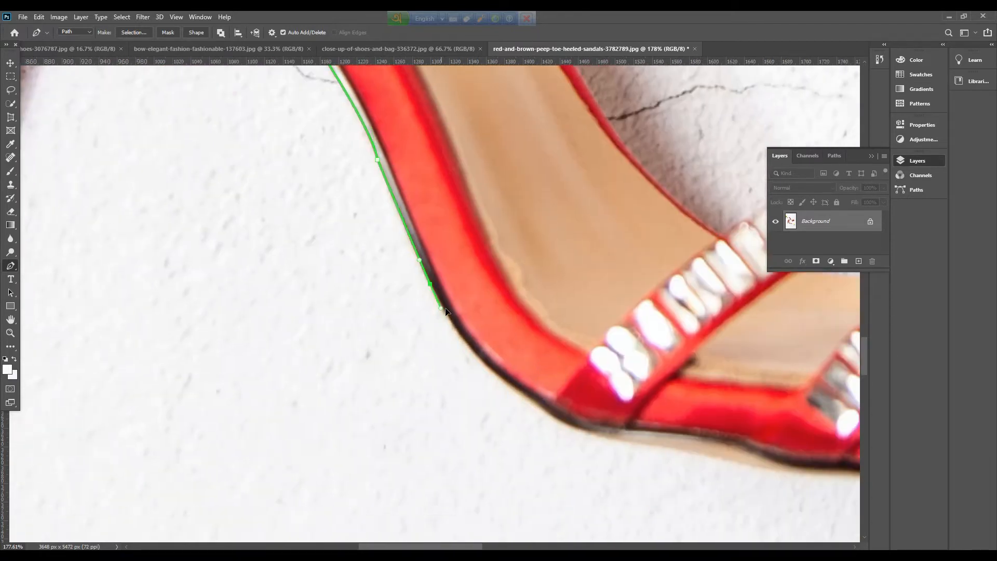
Trace the path around the sole's bend under the ball of the foot
left_click_drag(539, 407, 263, 361)
left_click(539, 407, "alt")
left_click(432, 398)
left_click_drag(432, 398, 596, 414)
key("ctrl+z")
left_click_drag(315, 377, 384, 386)
left_click(316, 376, "alt")
Extend the path along the forefoot's sole towards the toe, following its dark lower edge
left_click_drag(493, 407, 524, 418)
left_click(494, 408, "alt")
left_click_drag(588, 416, 247, 395)
left_click_drag(379, 412, 363, 410)
left_click_drag(291, 397, 424, 414)
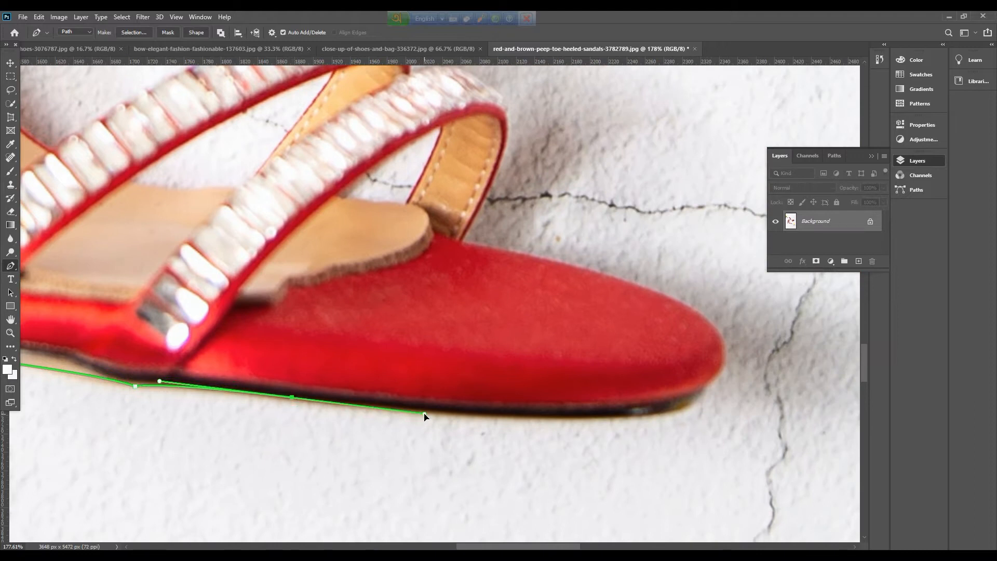
left_click(293, 398, "alt")
Trace around the toe tip and back along the toe's upper edge to the base of the front strap
left_click(473, 414)
left_click(611, 417)
left_click(687, 405)
left_click_drag(688, 407, 718, 398)
left_click_drag(687, 306, 596, 256)
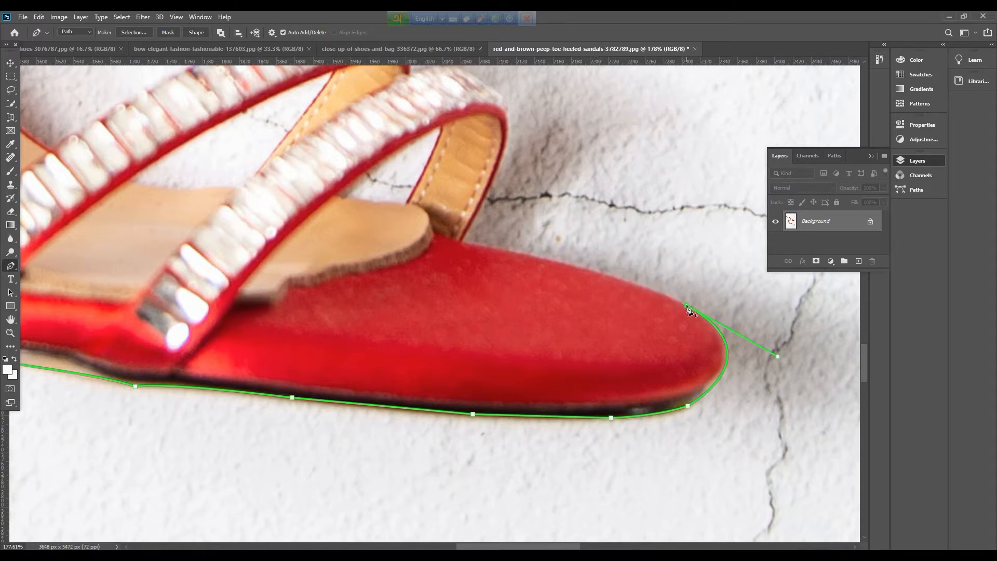
left_click(570, 265)
left_click(463, 241)
Outline the outer edge of the front jewelled strap up to where it meets the rear jewelled strap
left_click_drag(508, 114, 499, 77)
left_click(509, 114, "alt")
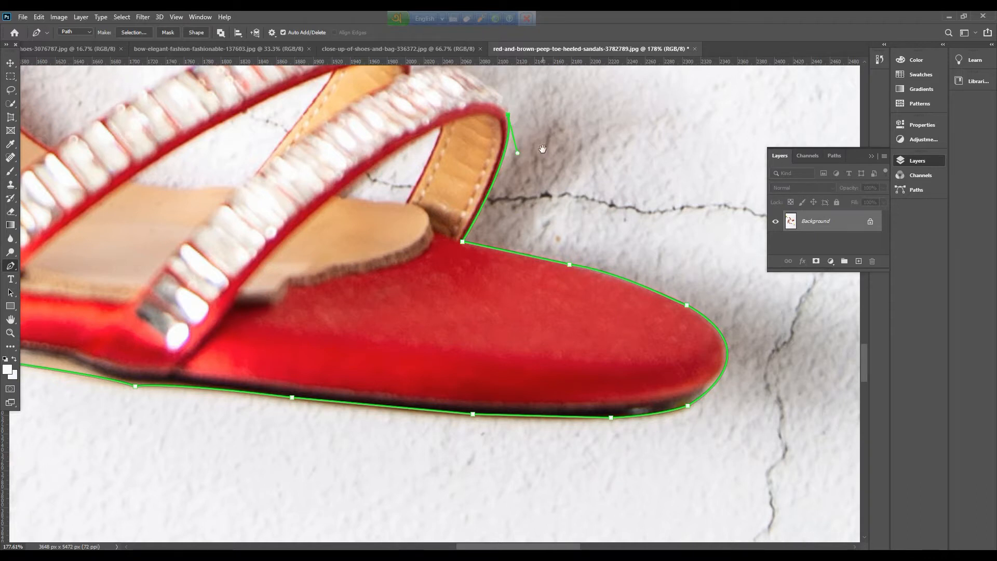
left_click_drag(509, 116, 702, 274)
left_click_drag(654, 229, 601, 200)
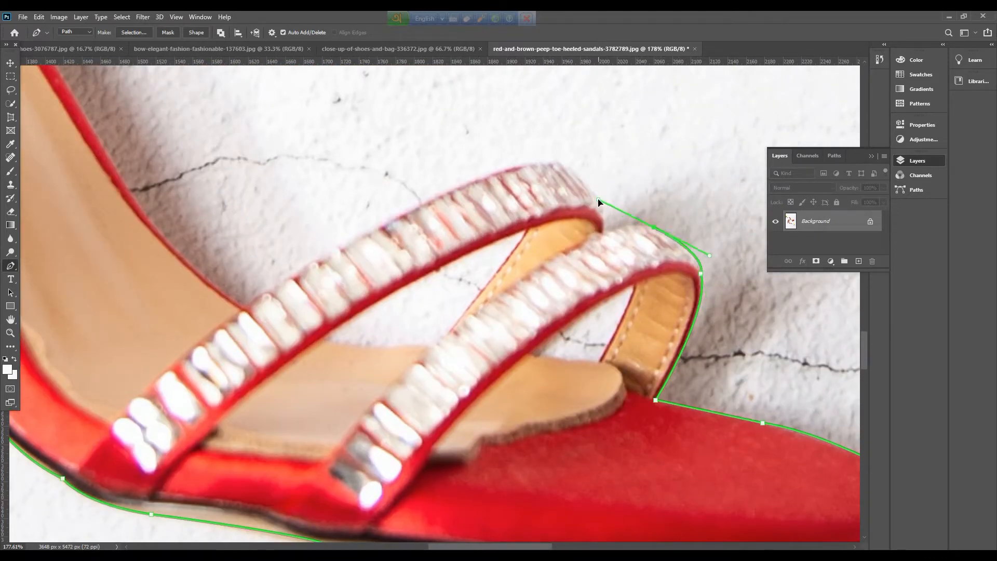
left_click(604, 224)
Outline the top of the rear jewelled strap down to where it meets the insole
left_click_drag(558, 162, 518, 151)
left_click(558, 162, "alt")
left_click_drag(456, 189, 383, 224)
left_click(455, 188, "alt")
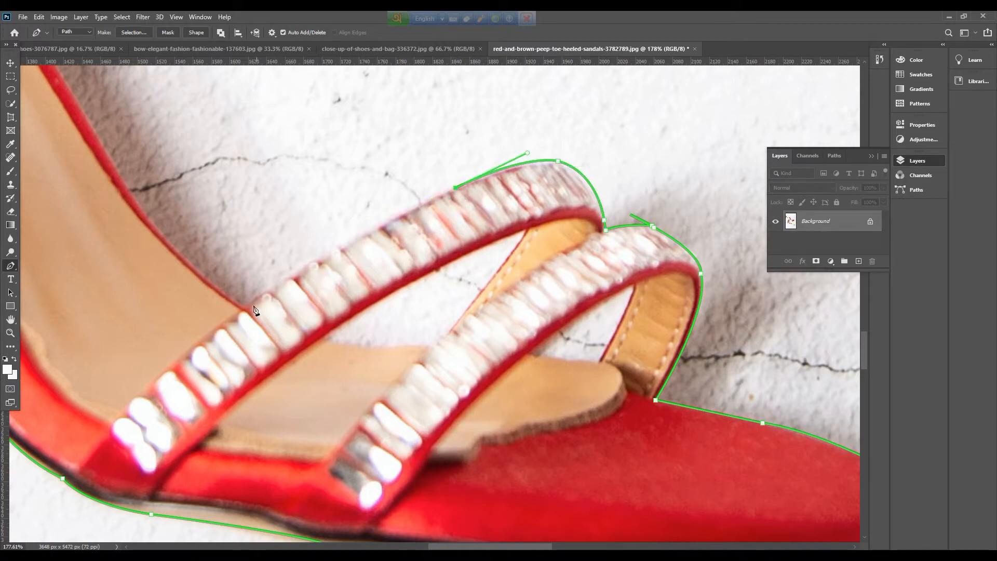
left_click_drag(246, 310, 175, 368)
left_click(244, 310, "alt")
Trace the insole's upper edge from the jewelled strap back to the heel counter
left_click_drag(129, 193, 470, 259)
left_click(499, 317, "alt")
left_click_drag(413, 180, 530, 340)
left_click_drag(478, 255, 455, 227)
left_click(477, 254, "alt")
left_click_drag(308, 85, 434, 300)
left_click(489, 335, "alt")
Trace the stitched front edge of the heel counter up to the ankle strap's buckle
left_click_drag(558, 325, 541, 499)
left_click_drag(419, 248, 381, 181)
key("ctrl+z")
left_click_drag(454, 357, 442, 311)
left_click(454, 357, "alt")
left_click_drag(381, 167, 341, 111)
left_click_drag(383, 167, 450, 211)
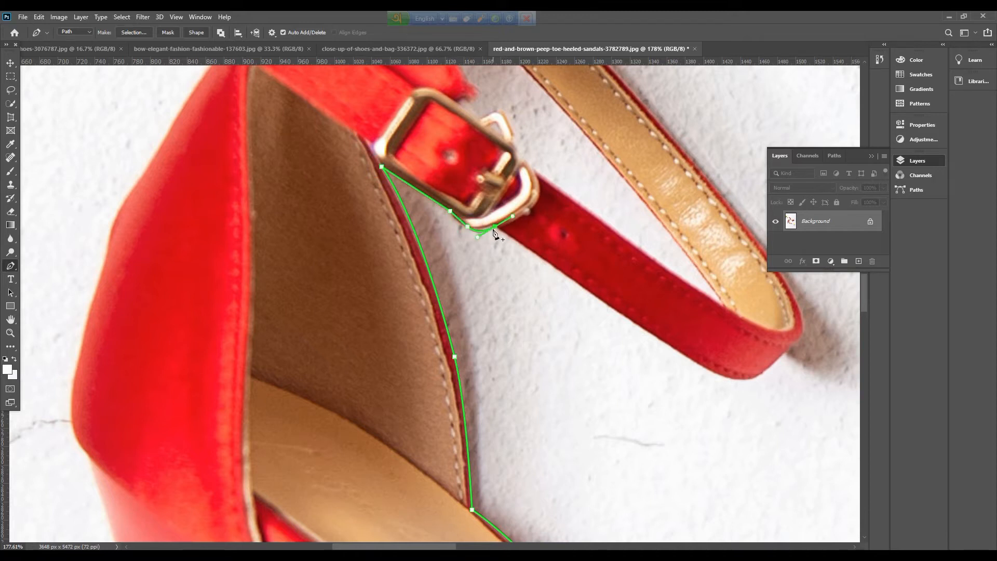
Outline the ankle strap's lower edge from the buckle and curve the path around its looped end
scroll(566, 318, "up", 4)
left_click_drag(566, 319, 315, 338)
left_click(406, 337)
left_click(546, 422)
key("ctrl+z")
left_click(533, 418)
left_click_drag(597, 418, 628, 404)
left_click(646, 373)
left_click_drag(657, 324, 649, 285)
left_click(657, 325, "alt")
Trace the ankle strap's outer edge back up and over the peak of the heel band
left_click_drag(578, 291, 663, 482)
left_click(599, 297, "alt")
left_click(488, 170)
left_click(485, 296)
left_click_drag(356, 190, 251, 245)
Outline the pointed tail of the buckle strap where it sticks out above the heel counter
left_click_drag(149, 332, 132, 335)
left_click_drag(112, 301, 92, 270)
left_click(112, 303, "alt")
left_click(80, 400)
left_click(83, 412)
Trace the rear edge of the heel counter downward from the strap tail
left_click_drag(75, 436, 405, 154)
left_click(306, 294)
left_click(264, 356)
left_click_drag(231, 456, 219, 536)
left_click_drag(233, 465, 420, 132)
left_click_drag(326, 285, 307, 374)
left_click(326, 284, "alt")
left_click(315, 356)
Follow the heel counter's lower rear curve into the top of the stiletto
left_click_drag(341, 424, 276, 214)
left_click(340, 424, "alt")
left_click_drag(279, 366, 291, 452)
left_click(279, 365, "alt")
left_click_drag(359, 425, 388, 183)
left_click_drag(310, 377, 292, 467)
left_click(310, 377, "alt")
Trace the stiletto's rear edge down to the black heel cap
left_click_drag(311, 379, 357, 169)
left_click(328, 418)
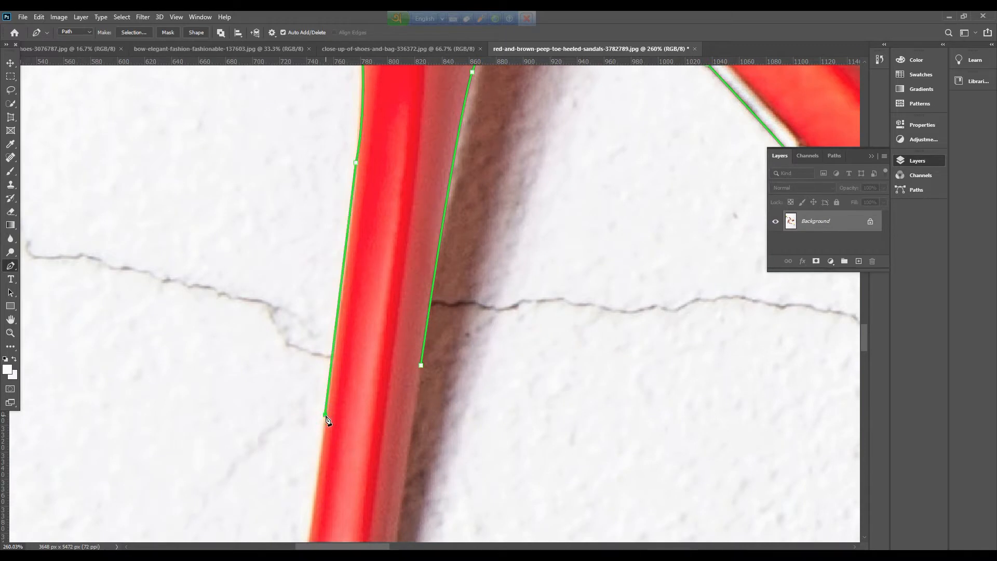
left_click_drag(329, 418, 364, 186)
left_click(345, 318)
left_click(332, 363)
Outline the black heel cap and close the path up the stiletto's inner edge at the starting anchor
left_click_drag(347, 388, 376, 393)
left_click(347, 388, "alt")
left_click(385, 394)
left_click(415, 393)
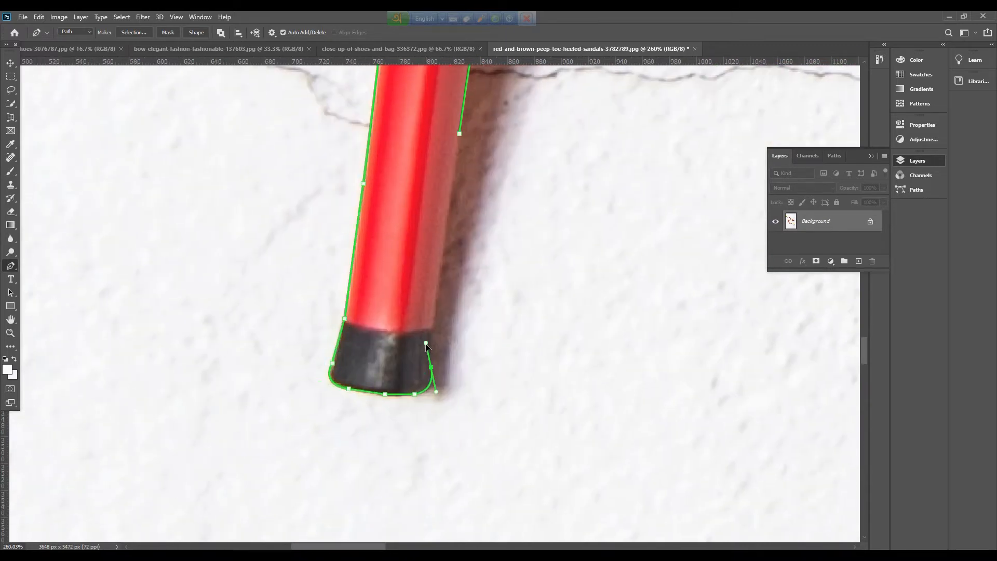
left_click_drag(434, 373, 316, 440)
left_click(319, 343)
left_click(332, 262)
left_click(339, 201)
Outline the background gaps beneath the two jewelled toe straps as separate inner paths
scroll(480, 295, "down", 10)
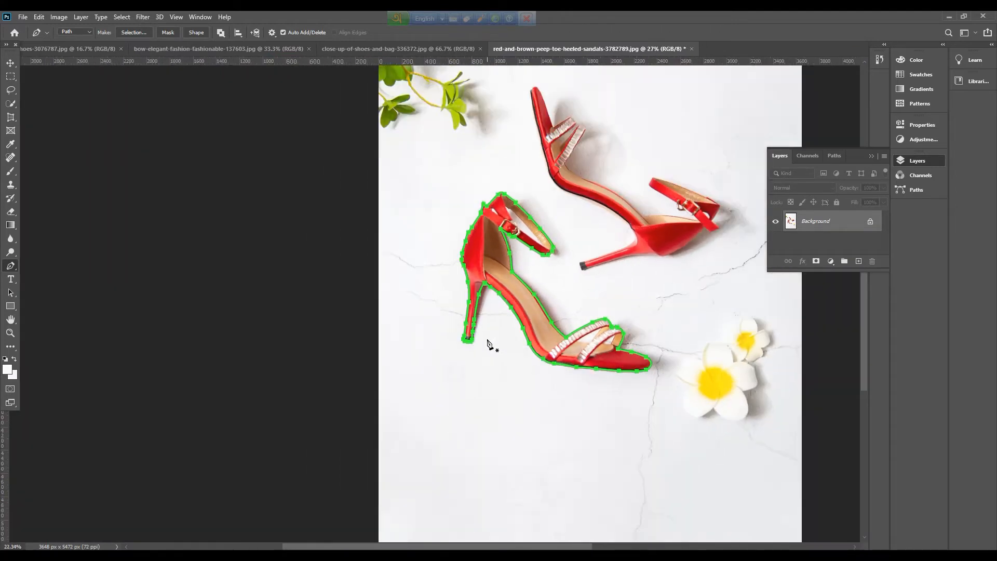
scroll(488, 343, "up", 10)
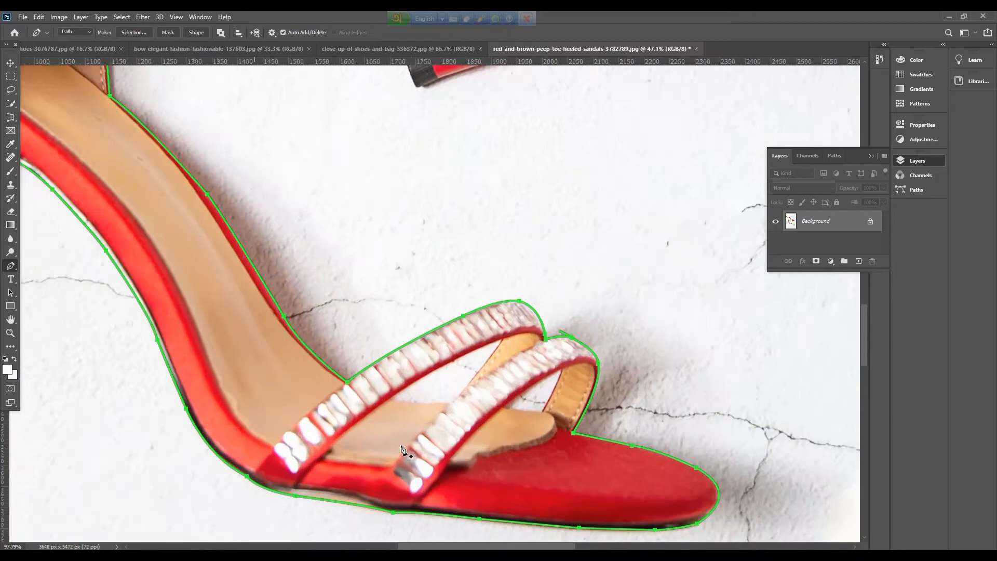
left_click_drag(479, 374, 514, 369)
left_click(564, 273)
left_click_drag(387, 370, 355, 410)
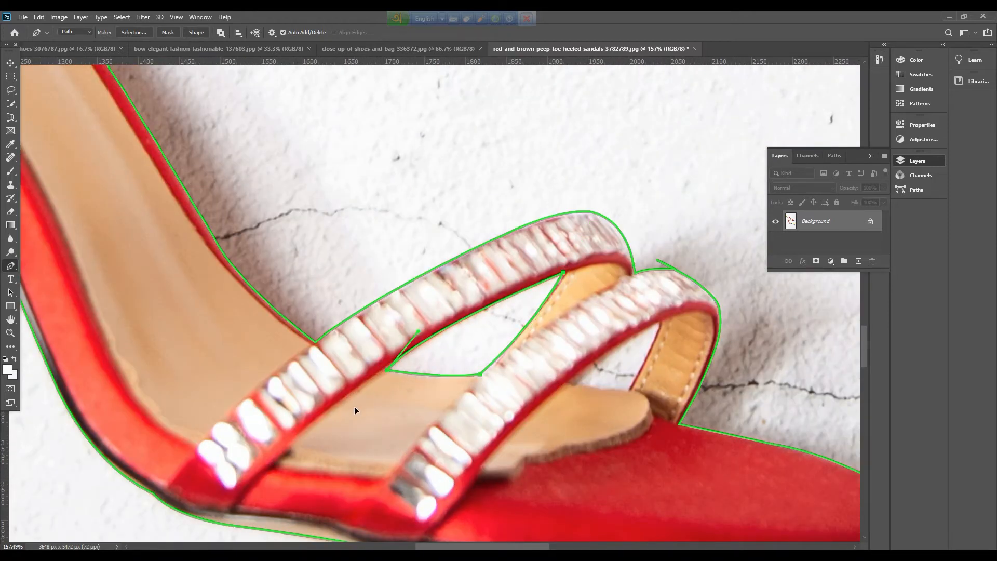
left_click_drag(659, 322, 654, 345)
left_click(629, 387)
Outline the opening inside the ankle strap and the small gap beside the buckle strap as inner paths
scroll(706, 387, "down", 5)
scroll(523, 333, "up", 3)
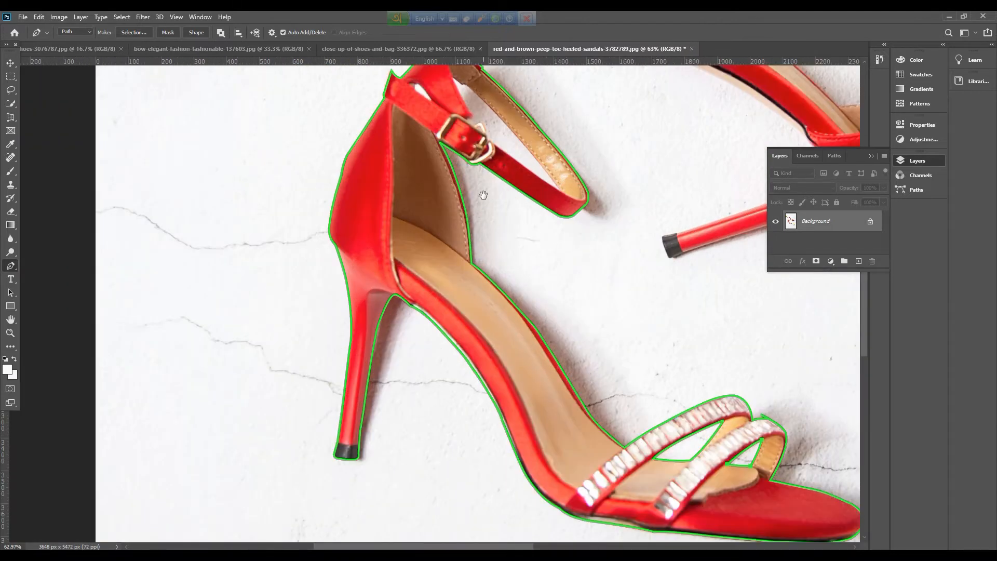
scroll(519, 262, "up", 2)
left_click(489, 287)
left_click(567, 366)
left_click(641, 459)
left_click_drag(642, 461, 641, 465)
left_click(534, 382)
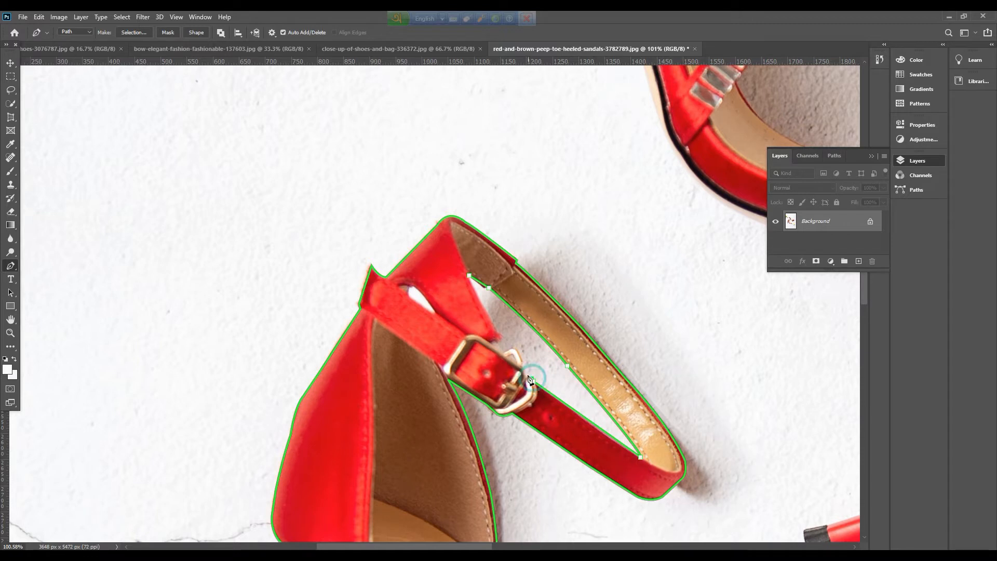
left_click_drag(502, 354, 484, 372)
left_click(469, 276)
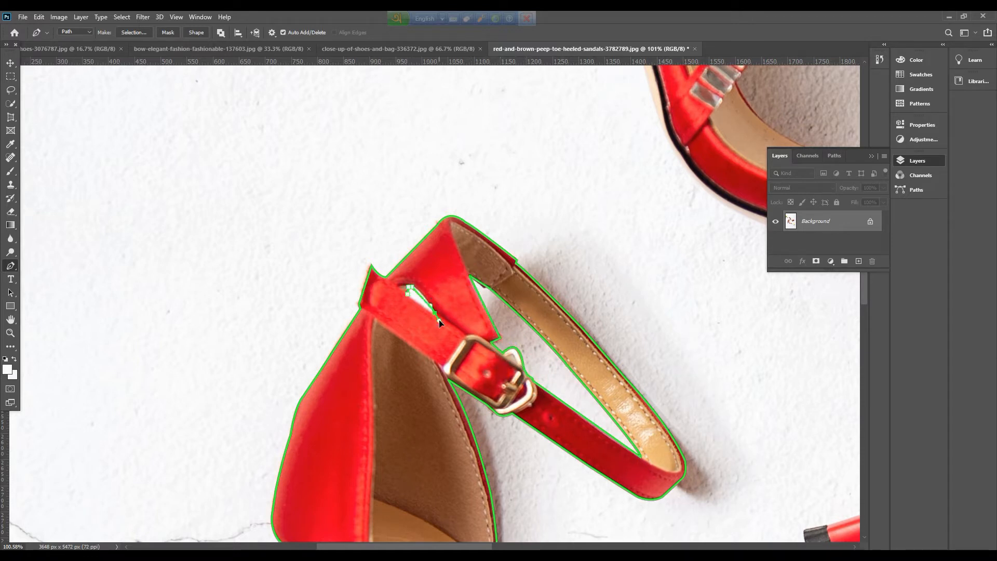
left_click(407, 296)
Start a path on the second sandal, tracing around the bottom of its heel counter
scroll(609, 376, "down", 8)
left_click_drag(609, 376, 397, 190)
left_click_drag(579, 229, 408, 358)
scroll(408, 358, "up", 3)
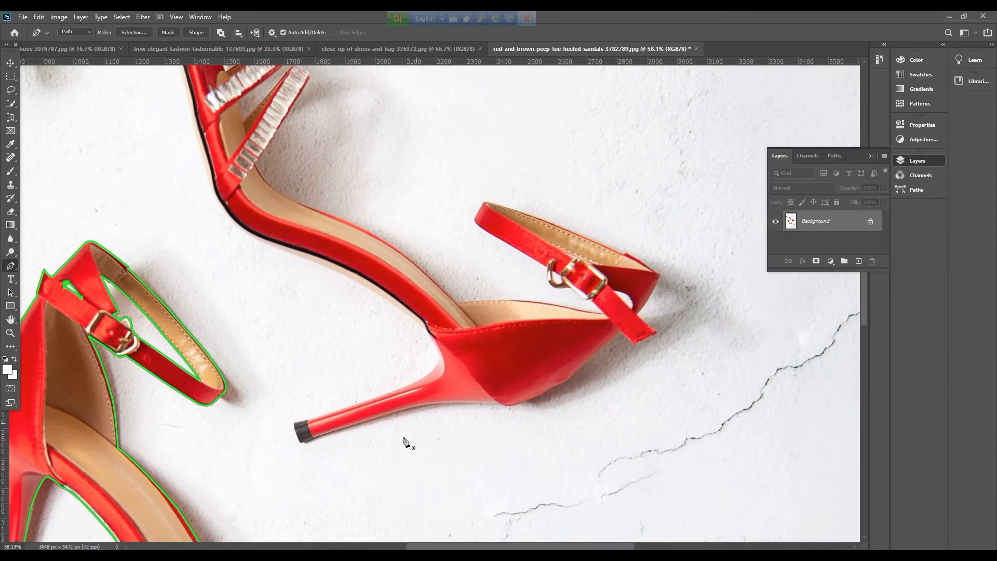
left_click_drag(498, 404, 573, 382)
left_click(541, 395, "alt")
left_click(568, 382, "alt")
Continue the path along the second sandal's heel counter up to the tail of its buckle strap
scroll(605, 416, "up", 7)
left_click_drag(590, 496, 494, 261)
scroll(506, 396, "up", 5)
scroll(445, 362, "up", 4)
left_click_drag(567, 284, 485, 363)
left_click_drag(538, 214, 571, 199)
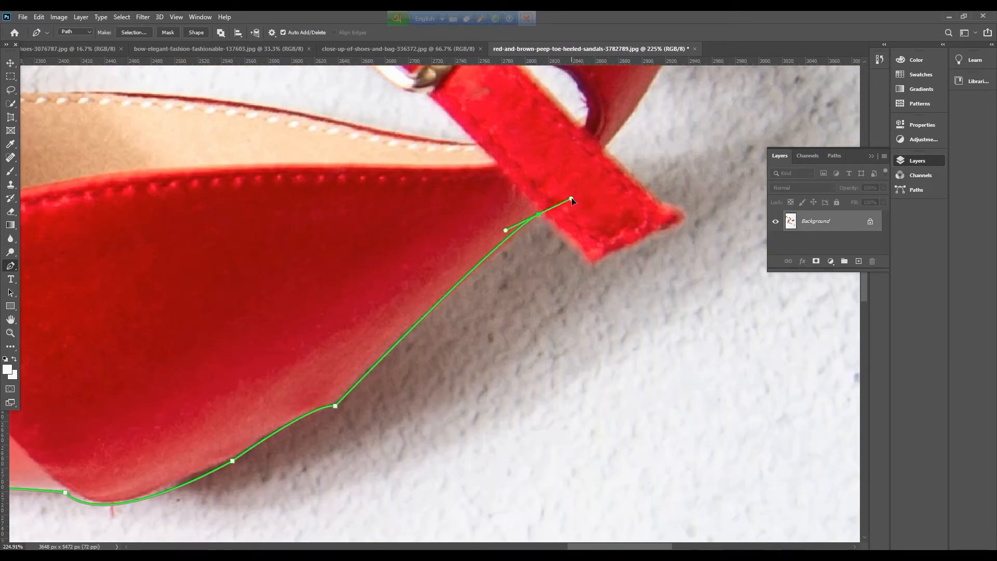
left_click(539, 214, "alt")
Outline the second sandal's buckle strap tail and continue up the back of its heel band
left_click(594, 266)
left_click_drag(682, 220, 699, 214)
left_click(605, 153)
left_click_drag(604, 153, 491, 418)
left_click_drag(580, 262, 604, 193)
left_click(580, 262, "alt")
Continue the path along the top edge of the second sandal's ankle strap toward its looped end
left_click_drag(454, 177, 779, 389)
left_click(454, 177, "alt")
left_click(433, 181)
left_click_drag(510, 270, 447, 253)
left_click(510, 270, "alt")
left_click(279, 191)
Curve the path around the looped end of the second sandal's ankle strap
left_click_drag(226, 217, 220, 261)
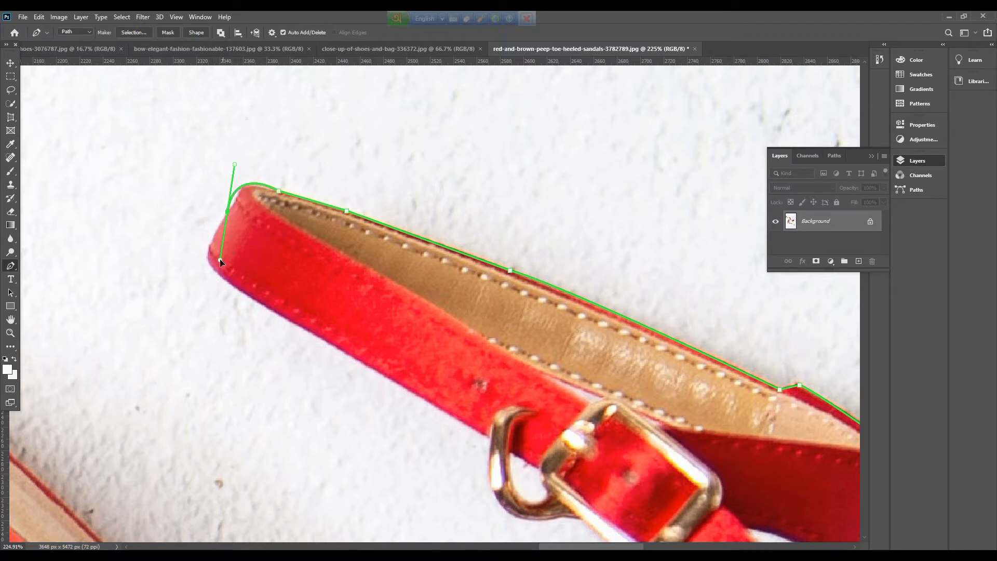
left_click(261, 186)
left_click_drag(228, 211, 213, 253)
left_click(227, 212, "alt")
left_click(210, 243)
left_click_drag(236, 289, 280, 314)
left_click(236, 288, "alt")
Trace the lower edge of the ankle strap and the outline of its gold buckle
left_click(406, 389)
left_click_drag(470, 444, 301, 348)
left_click(321, 343)
left_click(324, 394)
left_click_drag(346, 419, 360, 429)
left_click(393, 422)
left_click(419, 417)
left_click_drag(492, 484, 374, 425)
Continue the path past the buckle and along the heel counter's top rim to the insole
left_click(334, 400)
left_click(419, 460)
left_click_drag(302, 443, 262, 426)
left_click(302, 443, "alt")
left_click_drag(165, 442, 506, 402)
left_click_drag(452, 375, 364, 368)
left_click(451, 374, "alt")
left_click_drag(193, 380, 539, 495)
left_click(193, 380, "alt")
Trace the curved insole edge from the heel counter to the base of the nearest rhinestone strap
left_click_drag(346, 319, 321, 310)
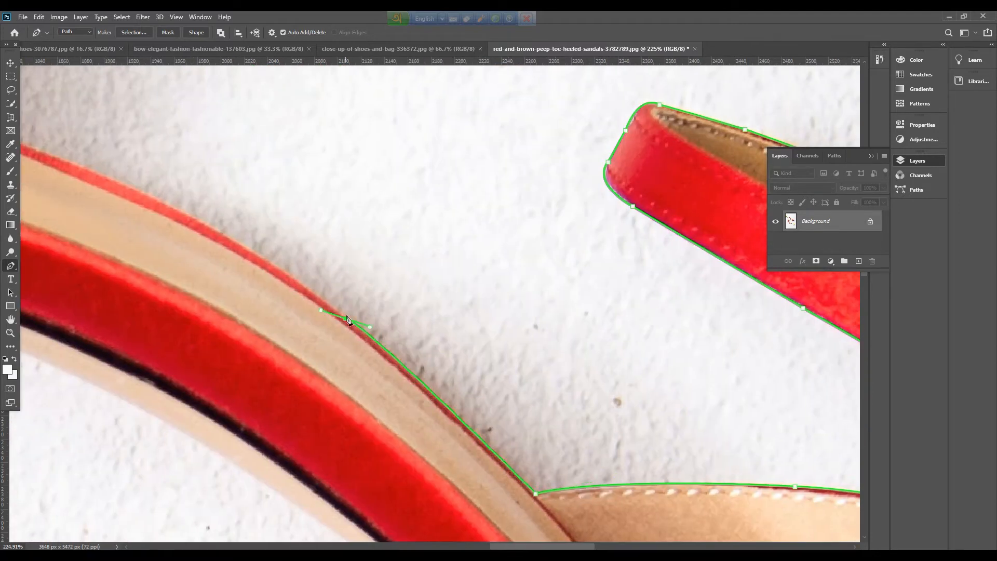
left_click_drag(145, 225, 378, 347)
left_click_drag(358, 305, 332, 295)
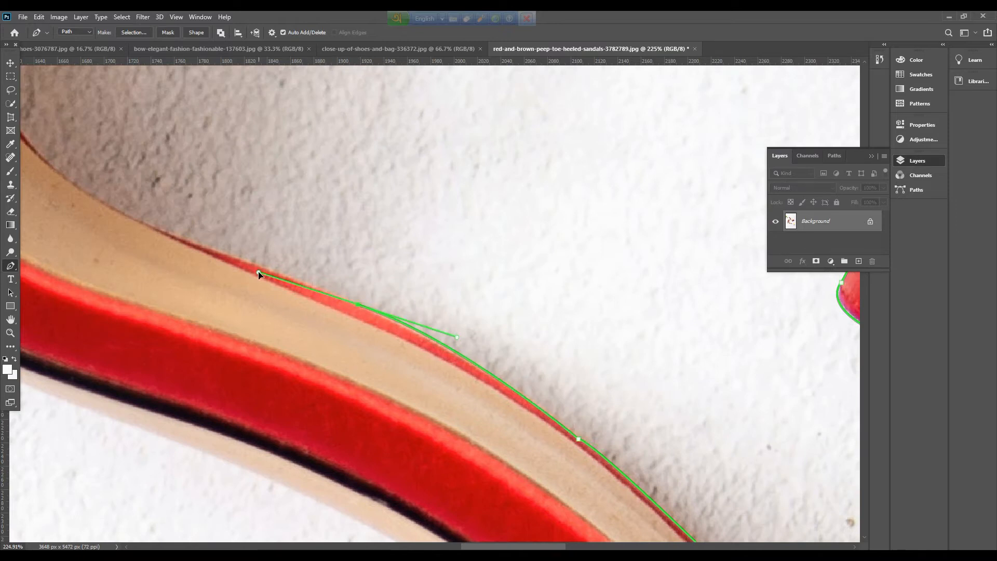
left_click_drag(203, 246, 669, 473)
left_click_drag(511, 396, 501, 375)
left_click_drag(432, 294, 433, 261)
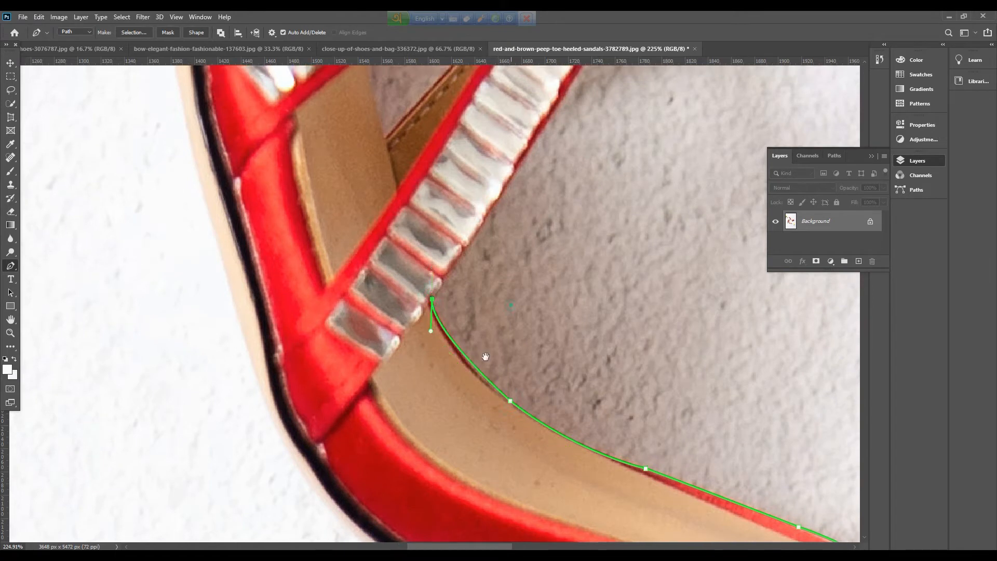
Outline the outer edge and end of the second sandal's first rhinestone strap
left_click_drag(511, 302, 389, 452)
left_click(434, 251)
left_click_drag(536, 223, 482, 326)
left_click(450, 241)
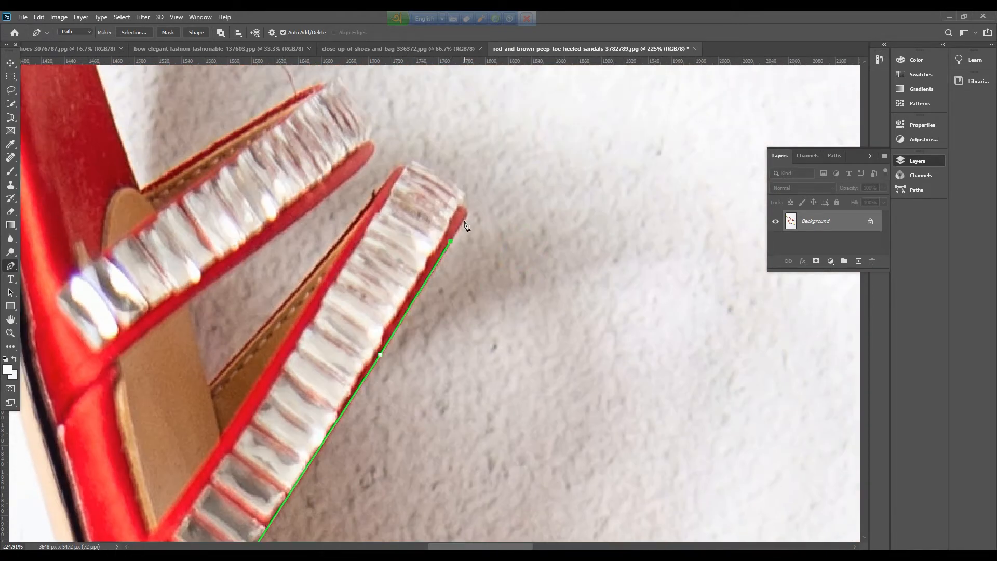
left_click(414, 162)
left_click(401, 166)
Trace the gap between the two rhinestone straps and curve around the end of the second strap
left_click(207, 386)
left_click(314, 208)
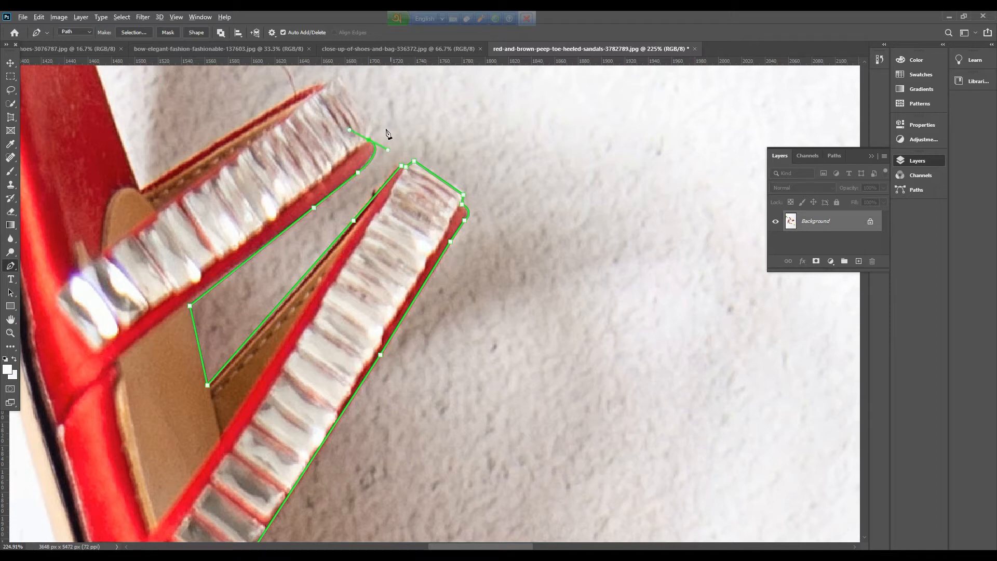
left_click_drag(385, 152, 440, 355)
scroll(402, 304, "up", 4)
left_click_drag(393, 270, 367, 247)
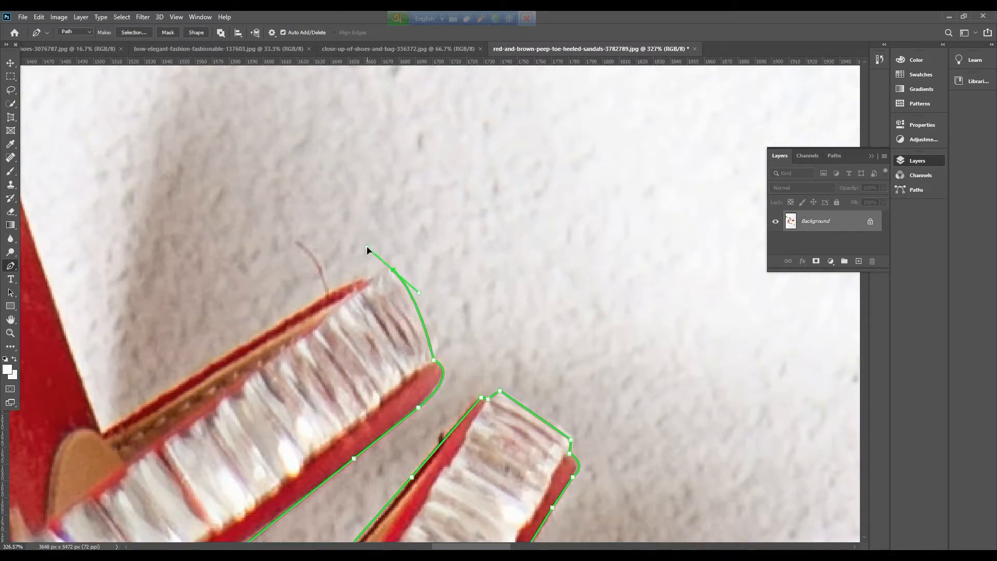
Trace the upper edge of the second rhinestone strap back to the red toe section
left_click(371, 275)
left_click_drag(100, 430, 20, 538)
left_click(300, 362, "alt")
Continue the path up the side of the red toe section and around the toe tip
left_click_drag(222, 132, 309, 355)
left_click(303, 345)
left_click(253, 205)
left_click_drag(298, 218, 407, 446)
left_click_drag(285, 272, 310, 295)
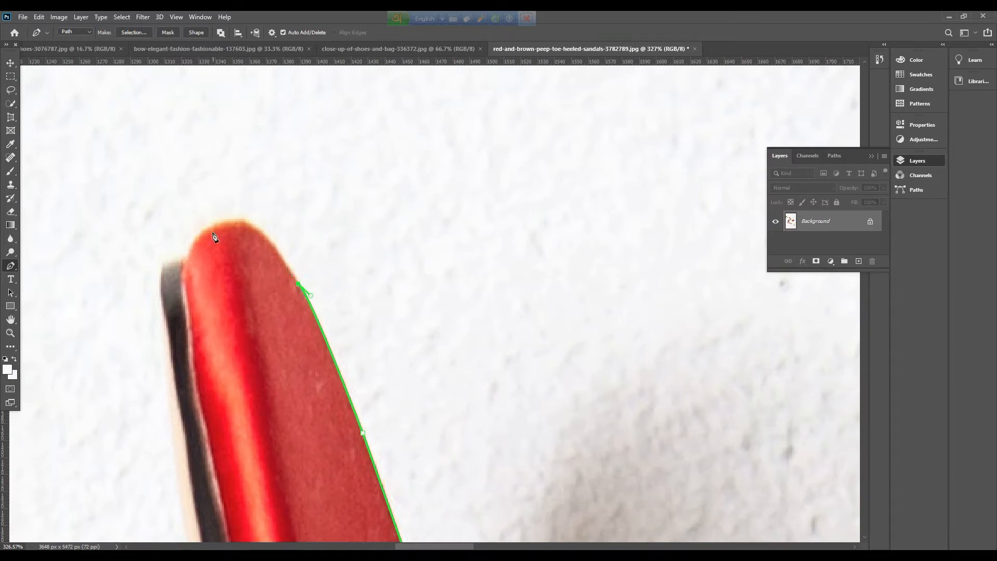
left_click_drag(200, 236, 148, 284)
left_click(187, 255)
left_click(162, 263, "alt")
Trace the sole's outer edge away from the toe tip, keeping the path tight to the sole's rim
left_click_drag(169, 341, 182, 380)
left_click(170, 342, "alt")
left_click_drag(271, 383, 330, 125)
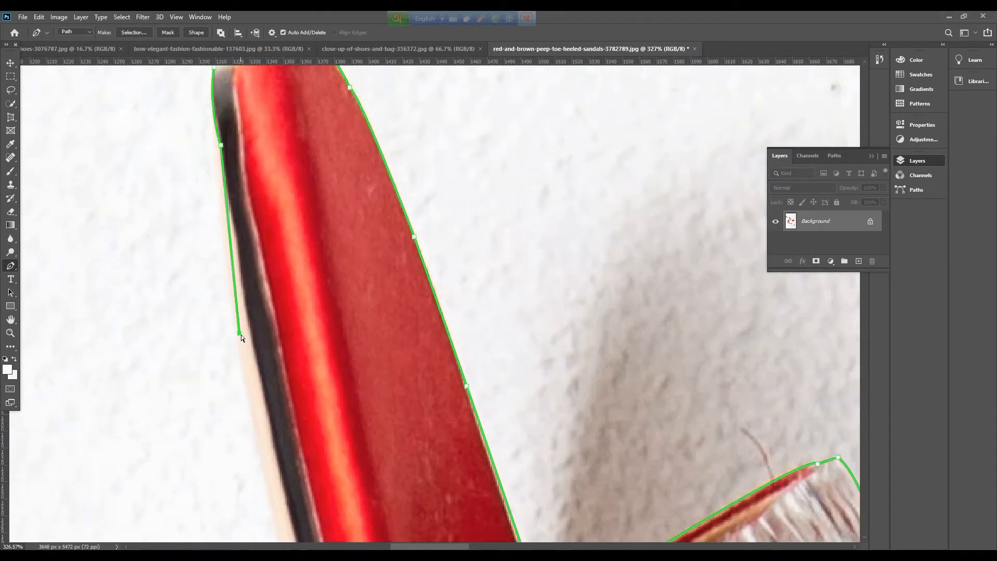
left_click(221, 146, "alt")
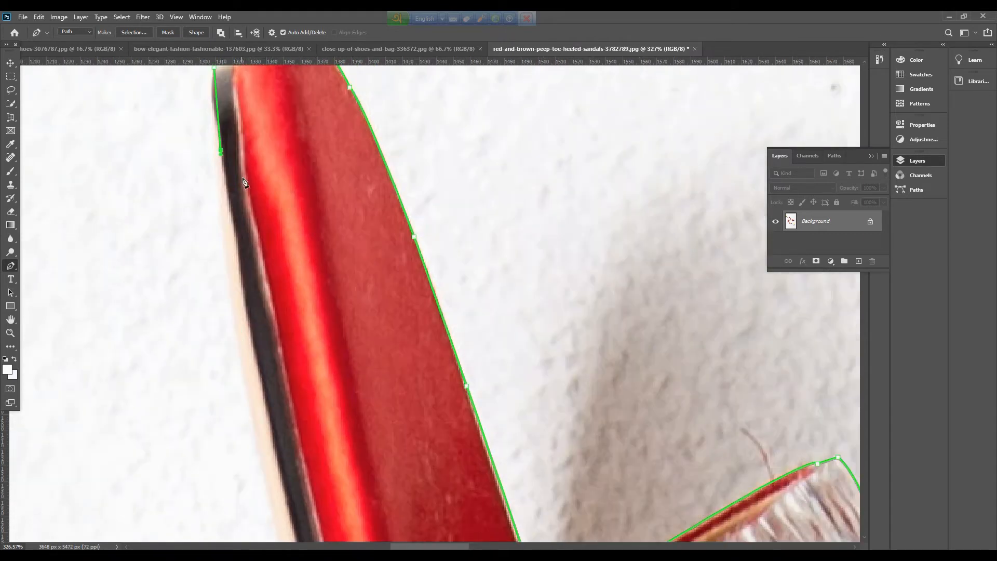
left_click(232, 233)
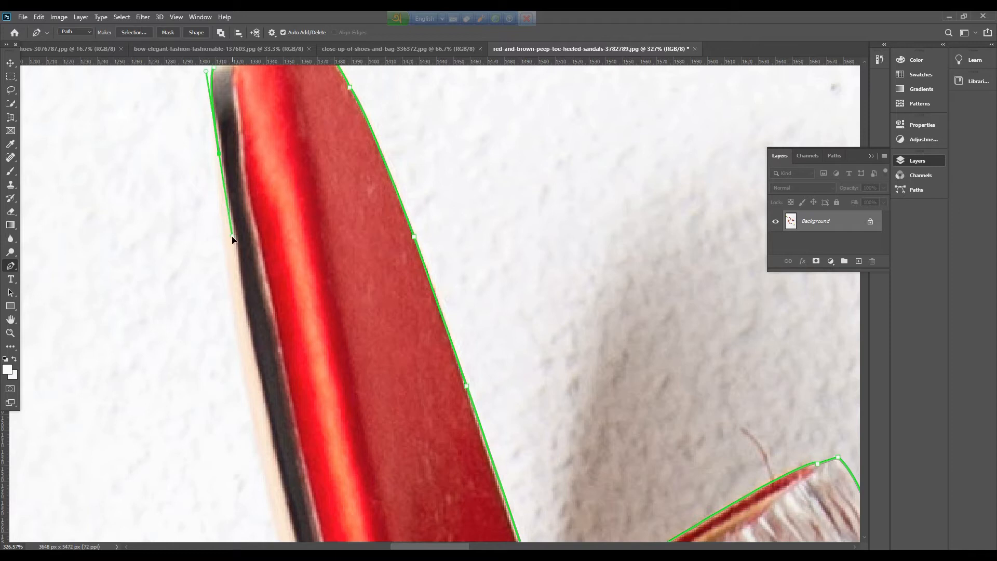
left_click(219, 154, "alt")
left_click(237, 333)
Continue the path along the sole's outer edge past the bases of the rhinestone straps
left_click_drag(277, 408, 214, 168)
left_click(213, 284)
left_click(253, 455)
left_click_drag(291, 514, 275, 365)
left_click(222, 311)
left_click(232, 307)
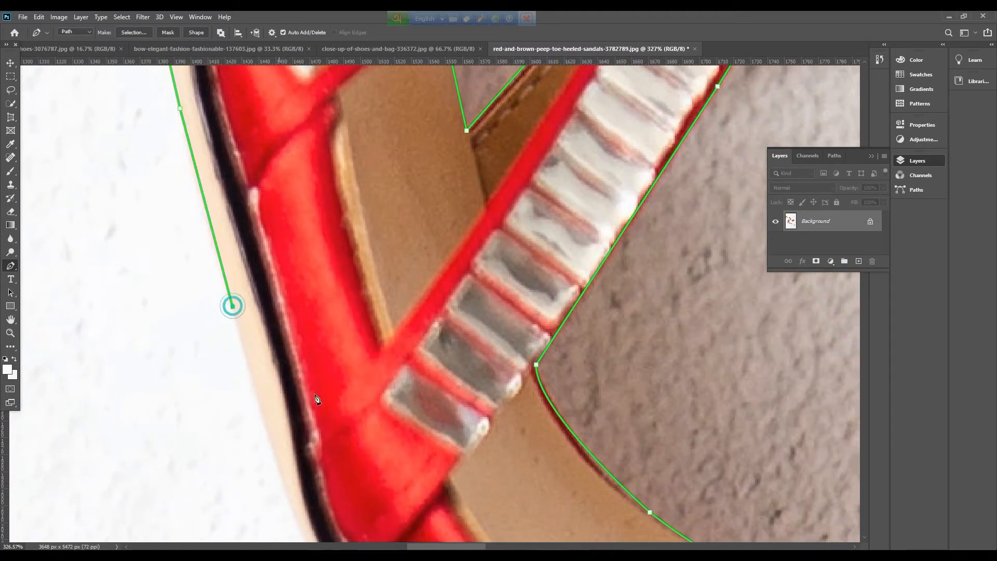
Trace the sole's outer edge around the bend at the ball of the second sandal
scroll(318, 400, "down", 5)
scroll(378, 422, "down", 2)
scroll(387, 420, "up", 7)
left_click_drag(259, 449, 298, 322)
left_click(192, 315)
left_click_drag(365, 498, 246, 320)
left_click_drag(338, 366, 391, 389)
left_click(337, 367)
Continue the path along the underside of the arch to where the sole meets the heel
left_click_drag(598, 509, 298, 348)
left_click_drag(295, 345, 337, 384)
left_click(295, 345, "alt")
left_click_drag(455, 476, 304, 363)
left_click(286, 342)
left_click(329, 414)
Trace the inner curve of the second sandal's stiletto heel down to the black heel tip
left_click_drag(329, 413, 576, 212)
left_click(329, 413, "alt")
left_click_drag(478, 297, 381, 357)
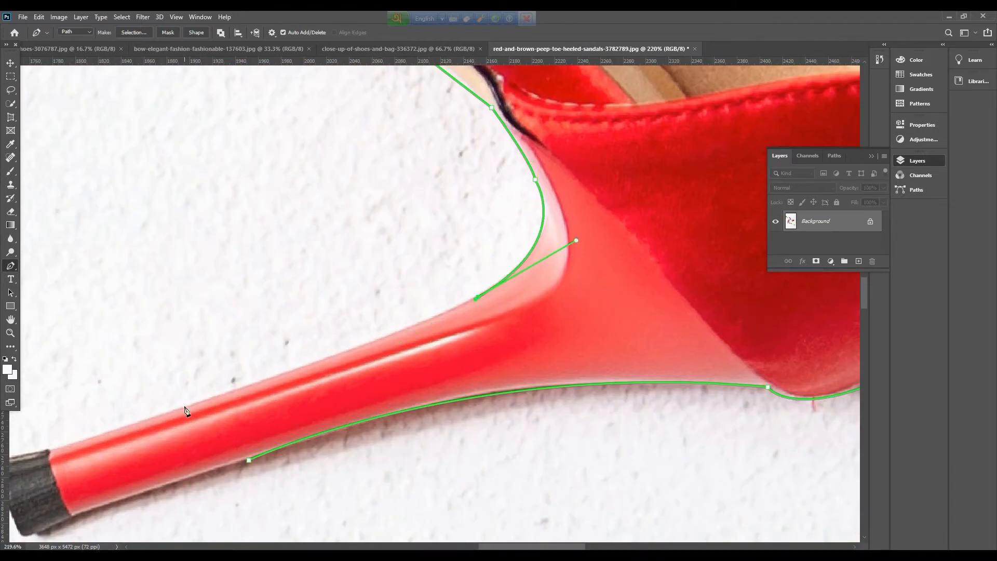
left_click_drag(184, 410, 457, 371)
left_click(593, 317)
left_click(311, 411)
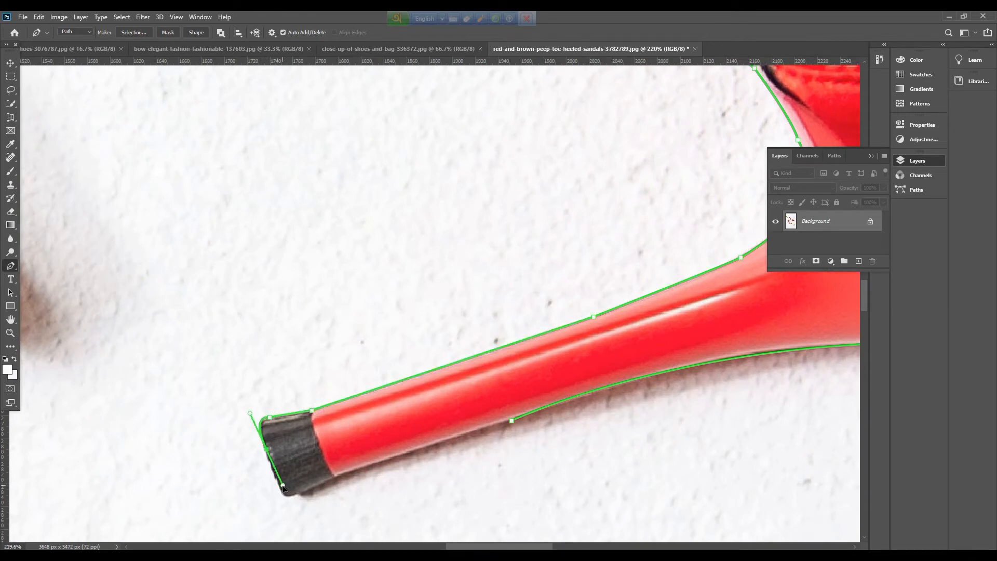
Outline the black heel tip and close the path at its starting point on the heel
left_click(267, 449, "alt")
left_click(282, 493)
left_click_drag(312, 489, 328, 485)
left_click(312, 489, "alt")
left_click_drag(511, 421, 570, 411)
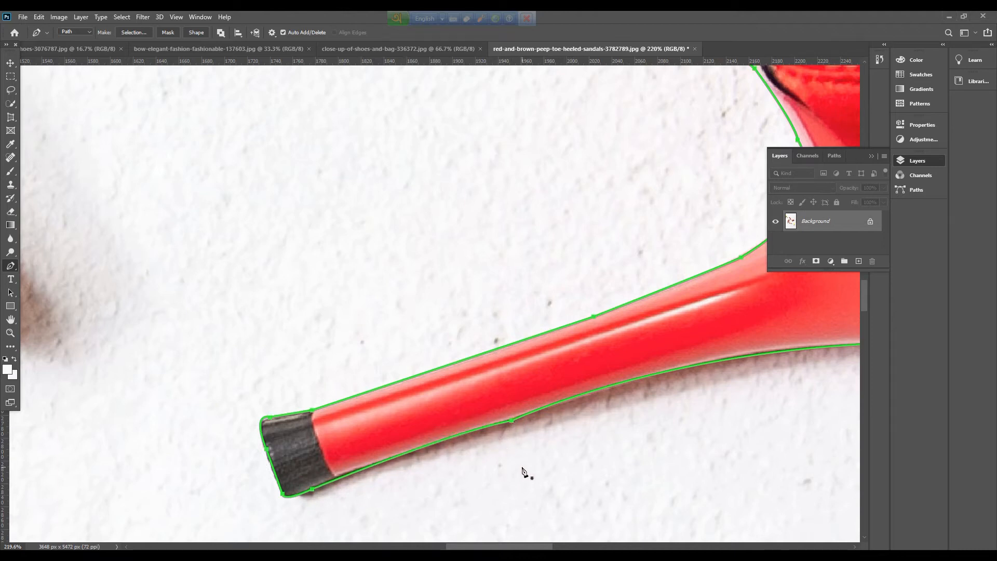
left_click_drag(513, 421, 512, 422)
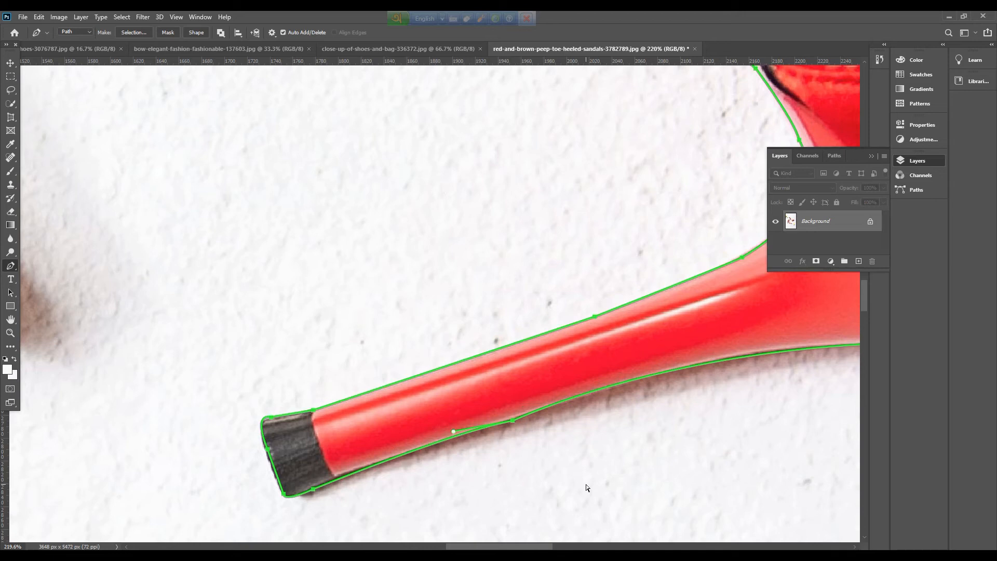
Save the traced work path of both sandals under its default name
scroll(585, 488, "down", 8)
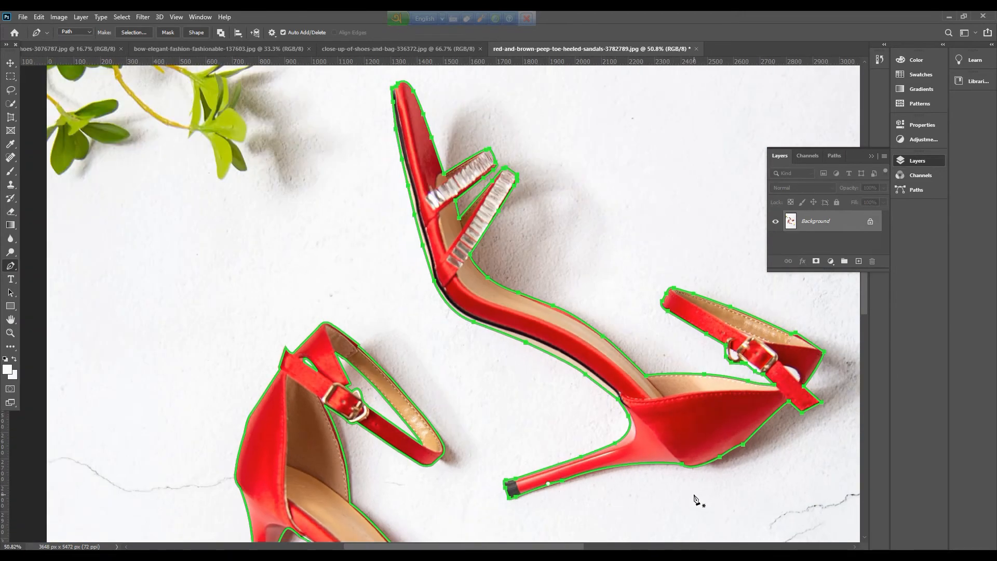
scroll(580, 490, "down", 4)
scroll(582, 499, "down", 2)
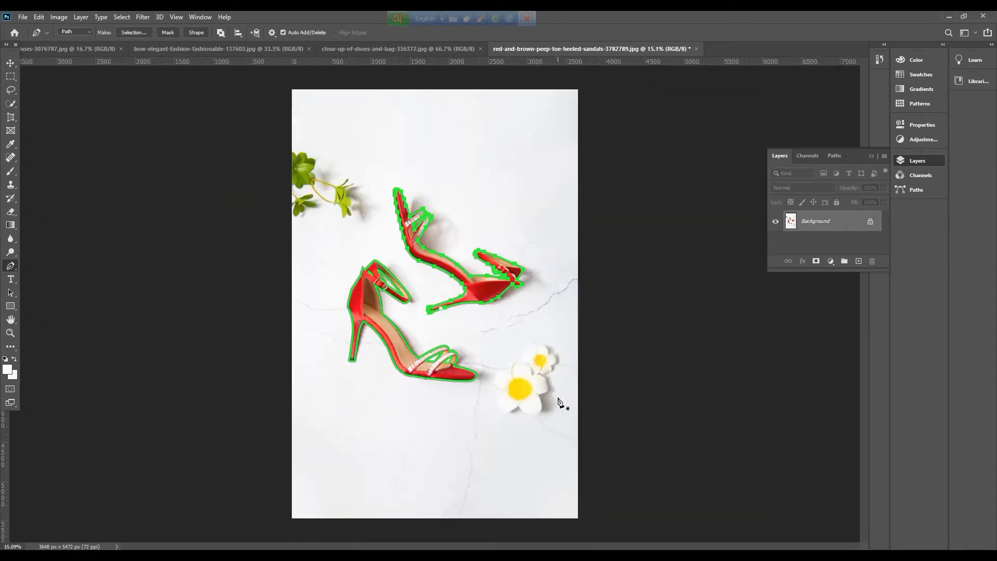
right_click(8, 68)
right_click(11, 266)
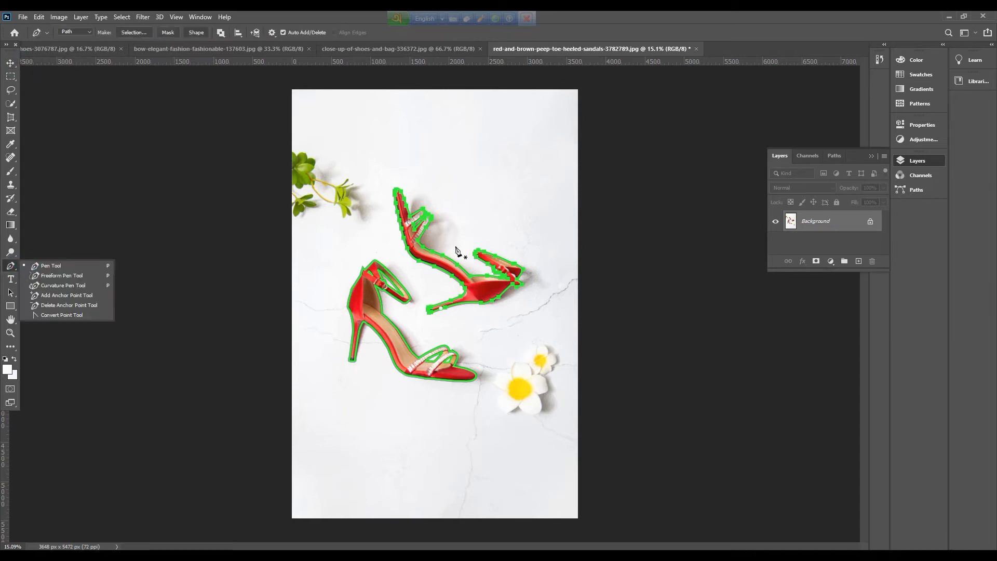
left_click(834, 155)
double_click(827, 176)
left_click(566, 183)
Make a selection from the saved sandal path
right_click(569, 282)
left_click(499, 330)
left_click(551, 159)
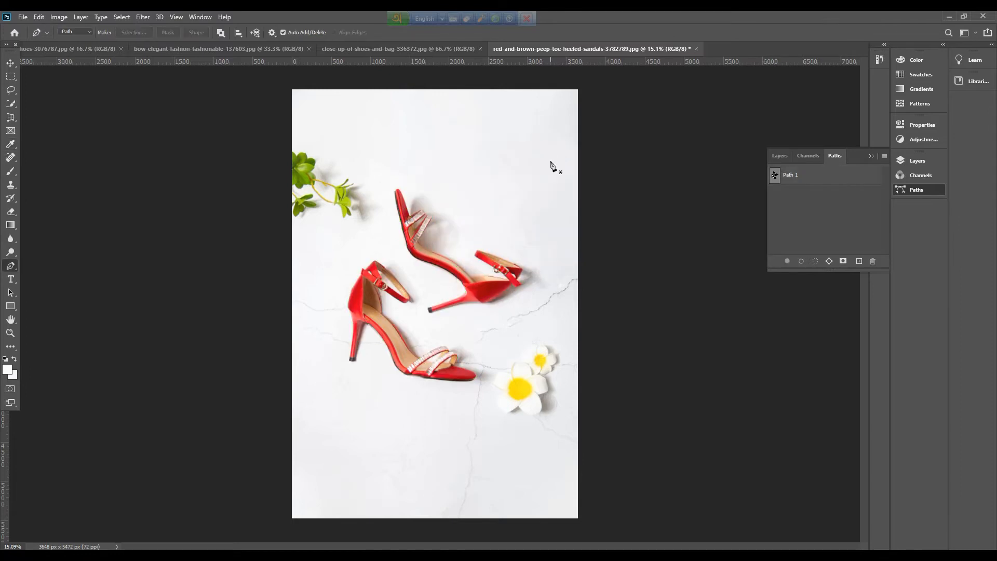
key("shift+F5")
key("Return")
key("ctrl+z")
Invert the selection and fill the background around the sandals with a plain colour
left_click(121, 17)
left_click(136, 59)
left_click(779, 156)
key("shift+F5")
key("Return")
Convert the locked Background into a regular layer
right_click(844, 217)
left_click(877, 222)
key("Return")
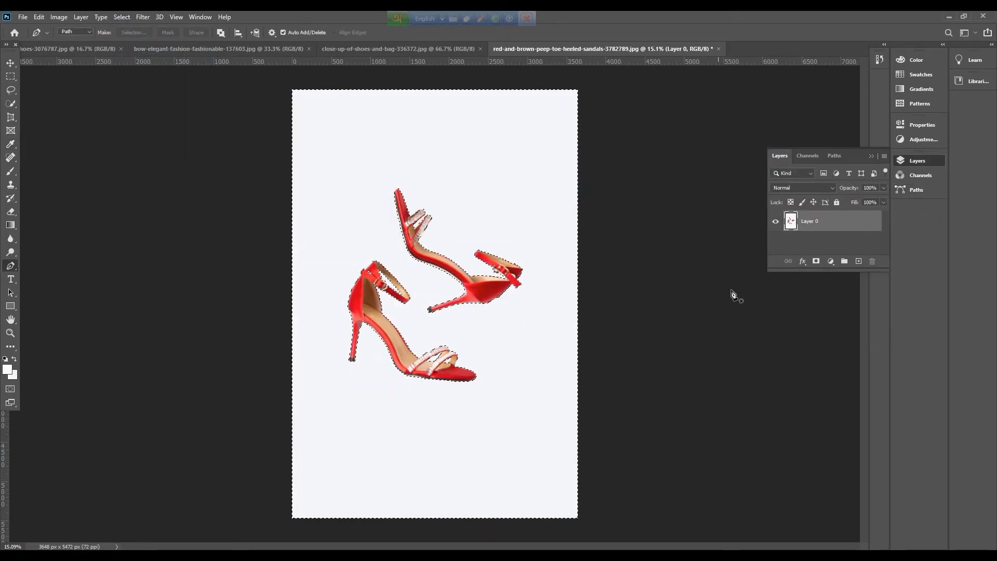
Delete the selected background and shift the cut-out sandals slightly with the Move tool
key("Delete")
key("v")
mouse_move(473, 294)
left_mouse_down()
mouse_move(488, 294)
mouse_move(470, 298)
mouse_move(478, 299)
left_mouse_up()
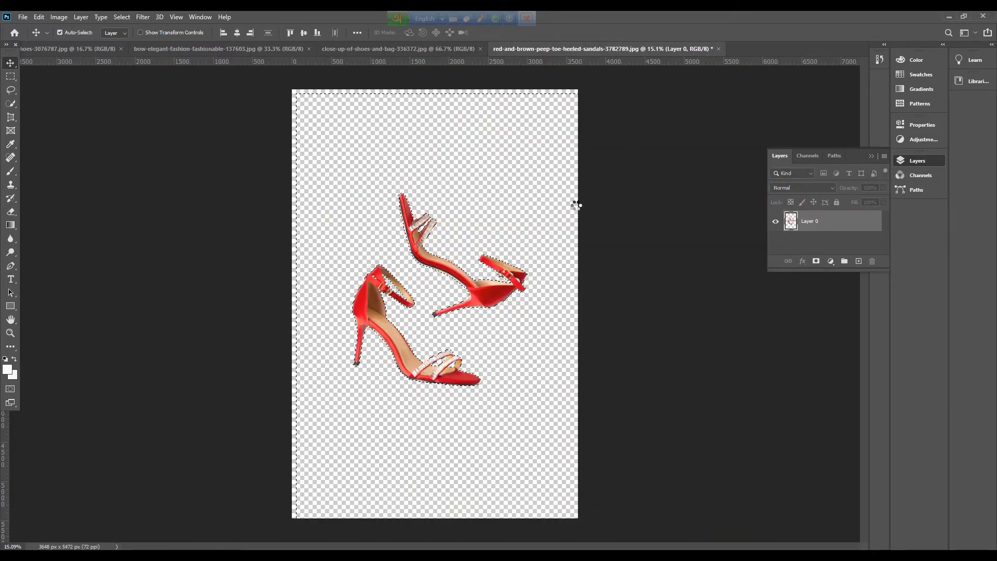
Switch to close-up-of-shoes-and-bag-336372.jpg and start a Pen path under the front red pump's sole
key("ctrl+Tab")
key("ctrl+Tab")
key("ctrl+Tab")
scroll(519, 445, "up", 8)
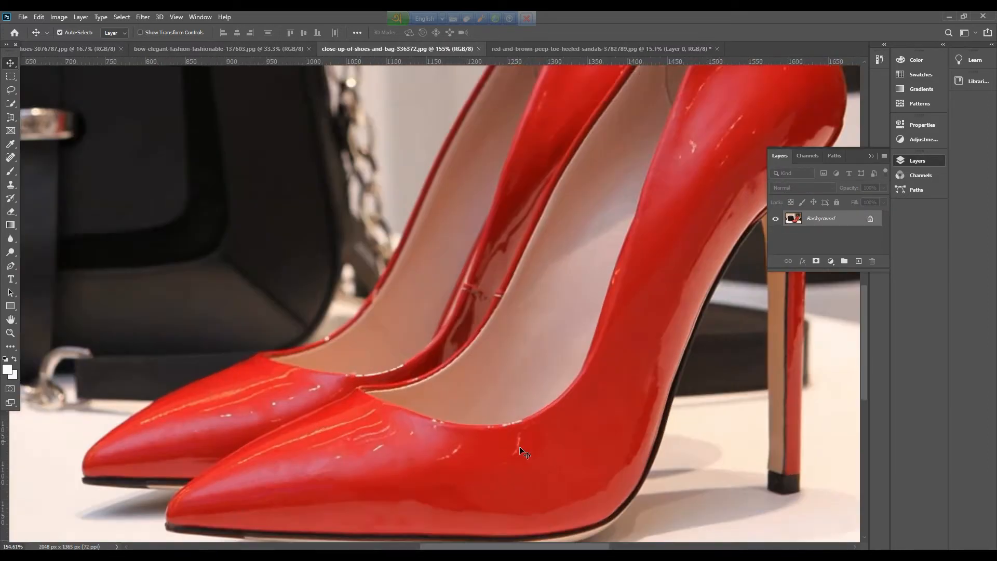
left_click_drag(519, 446, 455, 294)
left_click(10, 265)
left_click(267, 384)
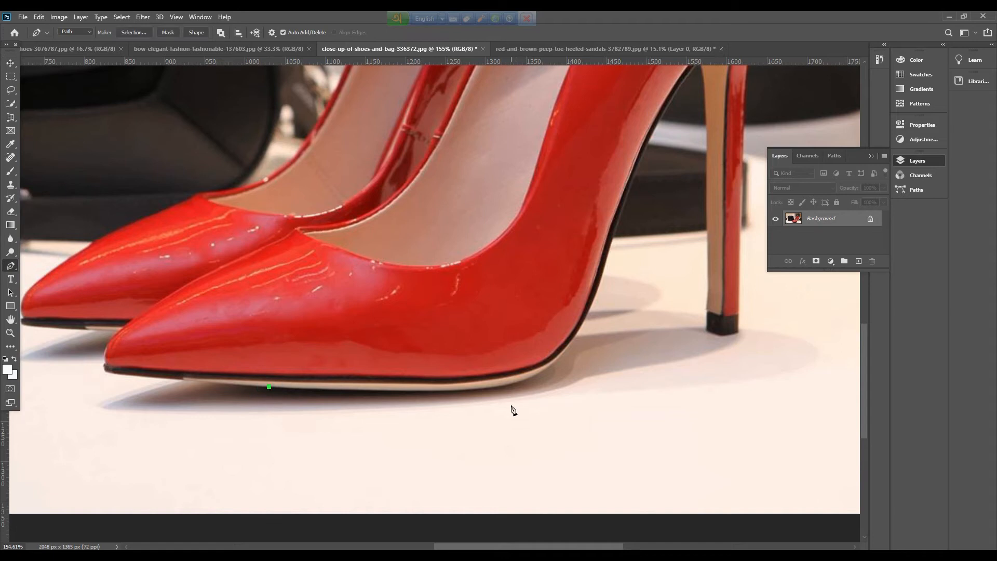
Trace the bottom of the front pump's sole and curve the path around the ball of the shoe
scroll(510, 407, "up", 3)
left_click(370, 370)
left_click_drag(651, 271, 746, 155)
key("ctrl+z")
left_click_drag(674, 240, 735, 131)
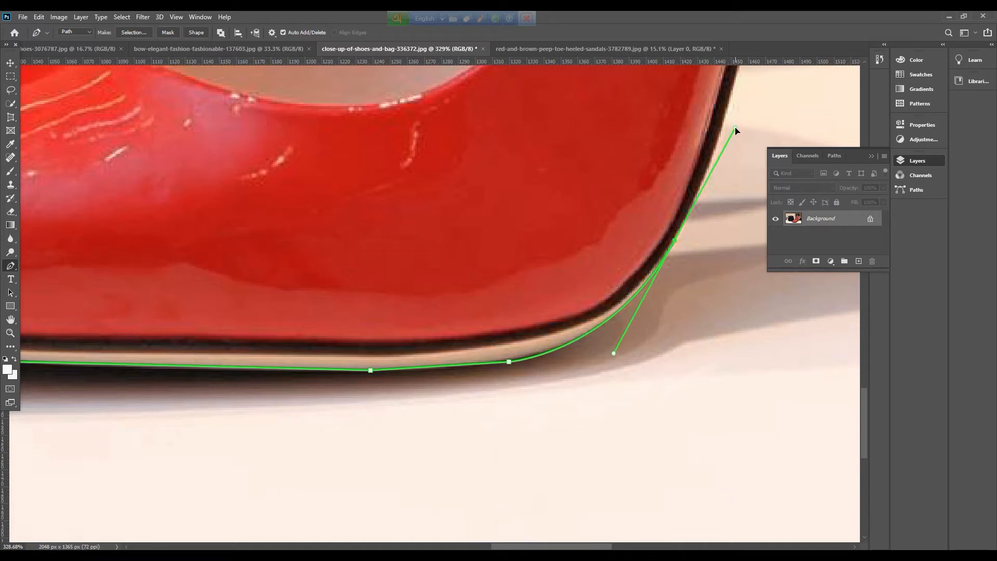
left_click(675, 241, "alt")
left_click_drag(703, 251, 497, 462)
Continue the path up the underside of the front pump's arch along its black edge
left_click_drag(527, 298, 554, 191)
left_click(526, 298, "alt")
left_click_drag(578, 146, 597, 103)
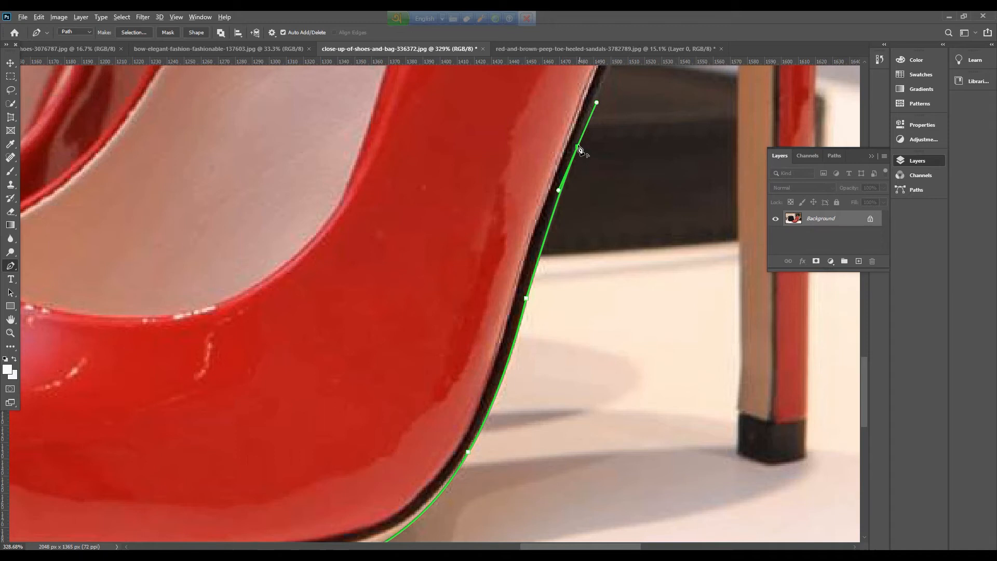
left_click(578, 146, "alt")
left_click_drag(607, 170, 426, 411)
left_click_drag(498, 181, 548, 120)
left_click(498, 182, "alt")
Finish the path up the front pump's arch and turn it down the inner edge of the heel
left_click(542, 122, "alt")
left_click_drag(573, 284, 543, 236)
left_click_drag(520, 145, 517, 170)
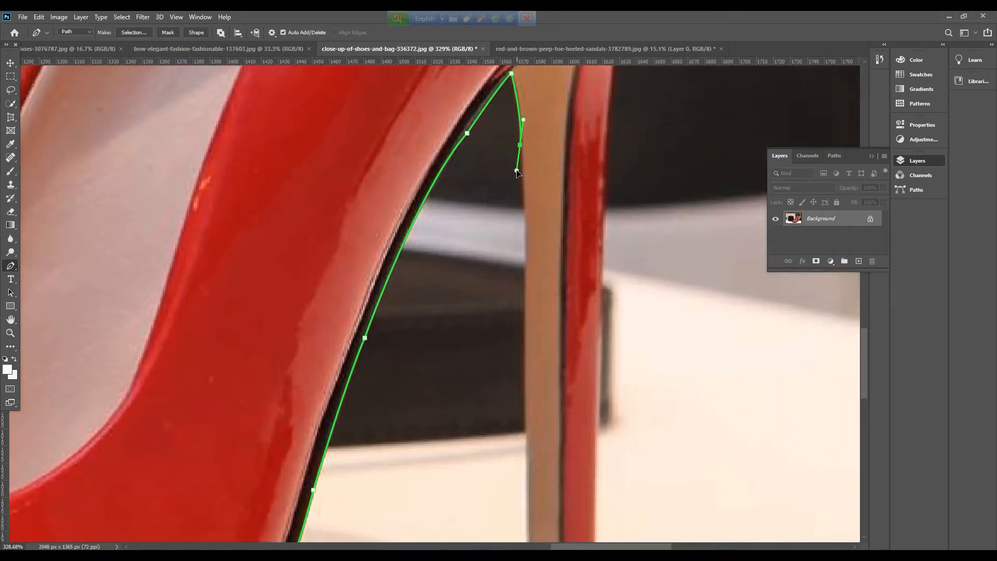
left_click_drag(524, 354, 514, 414)
left_click(524, 354, "alt")
left_click_drag(556, 368, 480, 95)
Trace the path around the front pump's heel tip and back up the heel's outer edge
left_click(451, 332)
left_click(481, 385)
left_click(516, 378)
left_click_drag(544, 370, 421, 515)
left_click(401, 274)
left_click_drag(490, 207, 470, 496)
left_click(388, 309)
left_click_drag(431, 108, 457, 75)
left_click(431, 108, "alt")
Continue the path up the curved back of the front pump's heel counter
left_click_drag(512, 127, 386, 364)
left_click(343, 274)
left_click(343, 255)
left_click_drag(346, 172, 338, 107)
left_click(346, 171, "alt")
left_click_drag(415, 214, 525, 459)
left_click_drag(399, 264, 359, 201)
left_click(399, 265, "alt")
Curve the path over the front pump's upper peak and down to where it meets the rear pump
left_click_drag(299, 127, 260, 90)
left_click(264, 84)
left_click_drag(177, 131, 116, 190)
left_click_drag(177, 136, 467, 181)
left_click(383, 275)
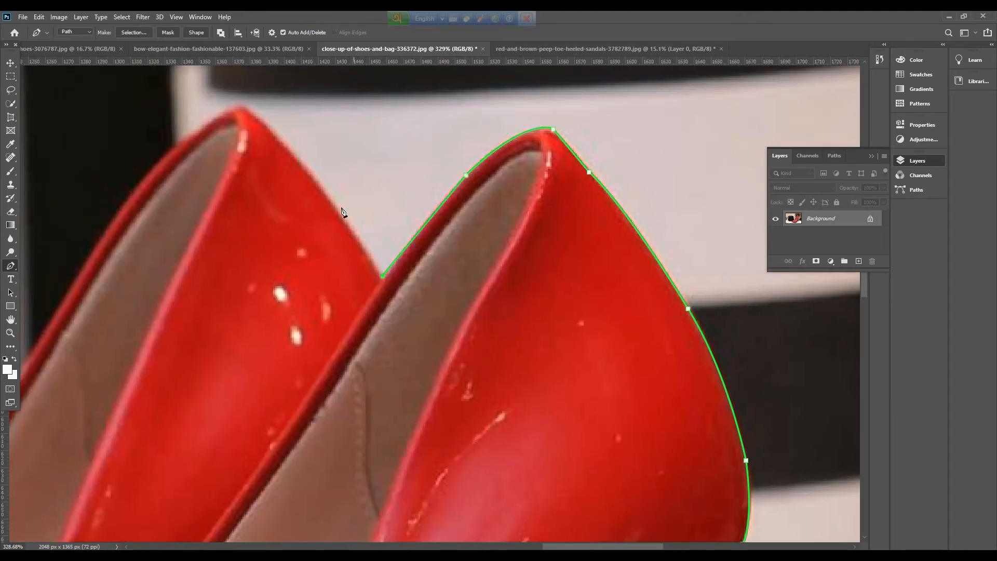
Trace the path over the rear pump's peak and start down the far edge of its opening
left_click_drag(246, 108, 233, 106)
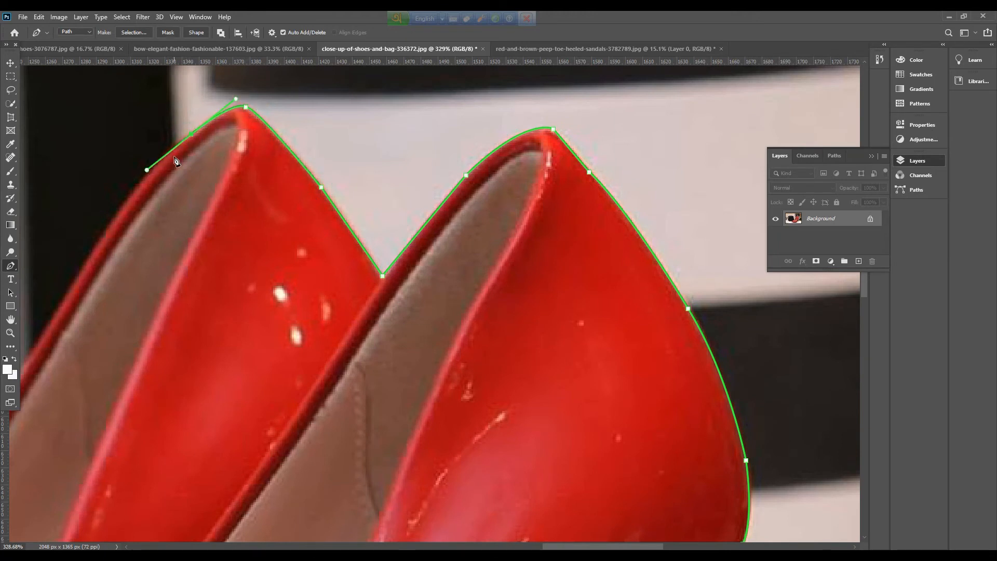
left_click_drag(175, 161, 541, 110)
left_click_drag(455, 210, 410, 295)
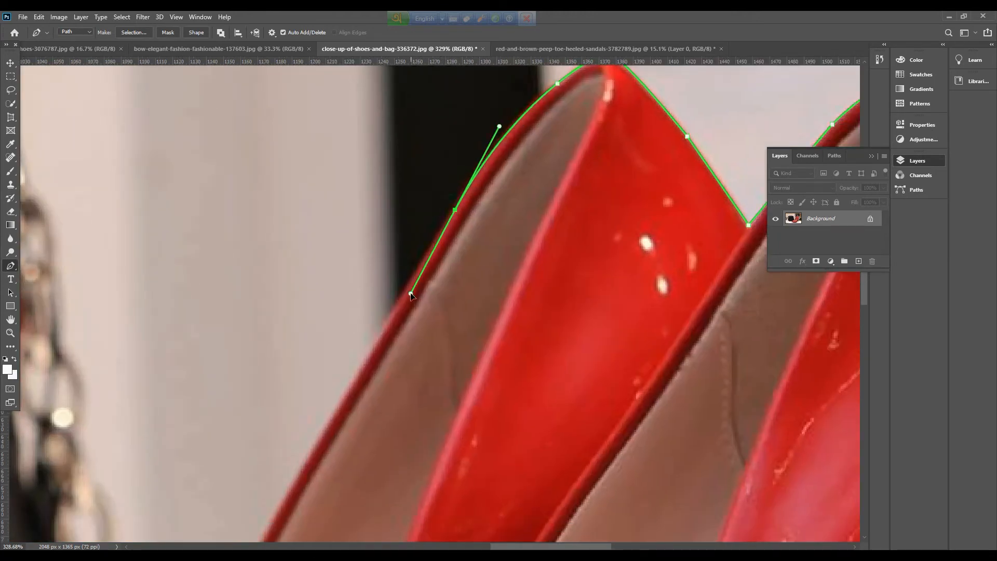
left_click(455, 210, "alt")
left_click_drag(455, 209, 544, 77)
left_click(445, 253)
Follow the rear pump's topline down to the front of the shoe opening
left_click(344, 425)
left_click_drag(431, 422, 562, 161)
left_click_drag(392, 351, 375, 390)
left_click(392, 351, "alt")
left_click_drag(405, 351, 553, 120)
left_click(489, 213)
left_click_drag(362, 344, 164, 366)
left_click(361, 344, "alt")
Trace the rear pump's vamp, pointed toe and sole up to the front pump
left_click(238, 369, "alt")
left_click_drag(283, 387, 603, 231)
left_click(348, 311)
left_click_drag(218, 400, 187, 528)
left_click(179, 491)
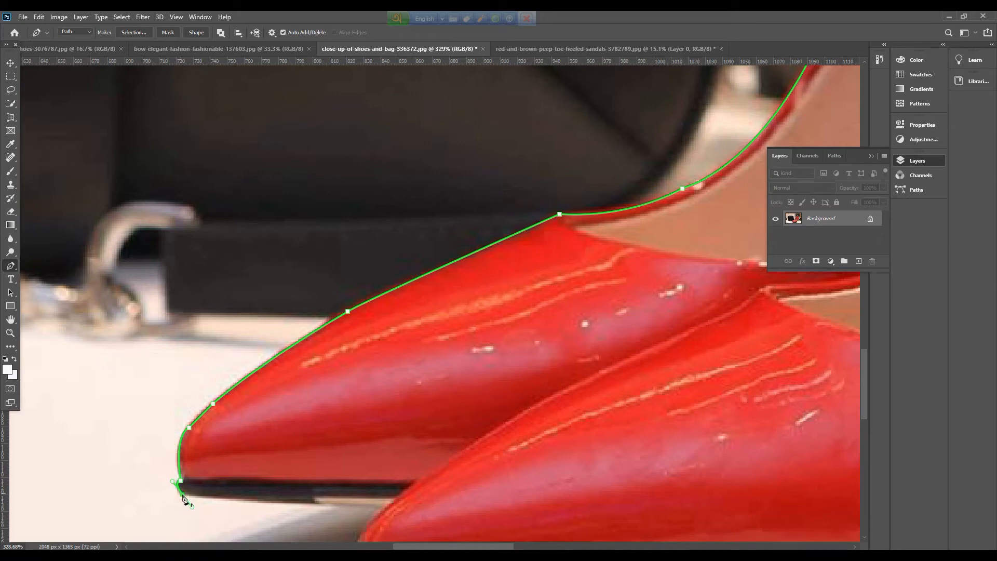
left_click(384, 507)
Trace the front pump's toe and sole, closing the path at its starting anchor
left_click_drag(393, 522, 435, 309)
left_click_drag(397, 364, 402, 390)
left_click(397, 364, "alt")
left_click(397, 377)
left_click_drag(538, 398, 314, 393)
left_click(341, 392)
key("ctrl+z")
left_click(185, 377)
left_click(416, 398)
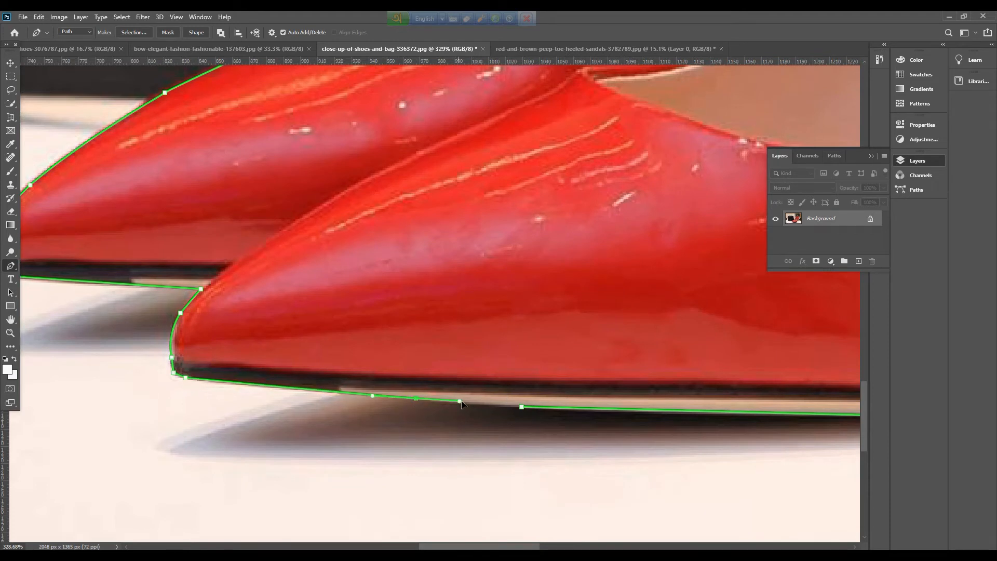
left_click(416, 399, "alt")
left_click(521, 407)
Convert the closed path around the red pumps into a selection
scroll(576, 415, "down", 8)
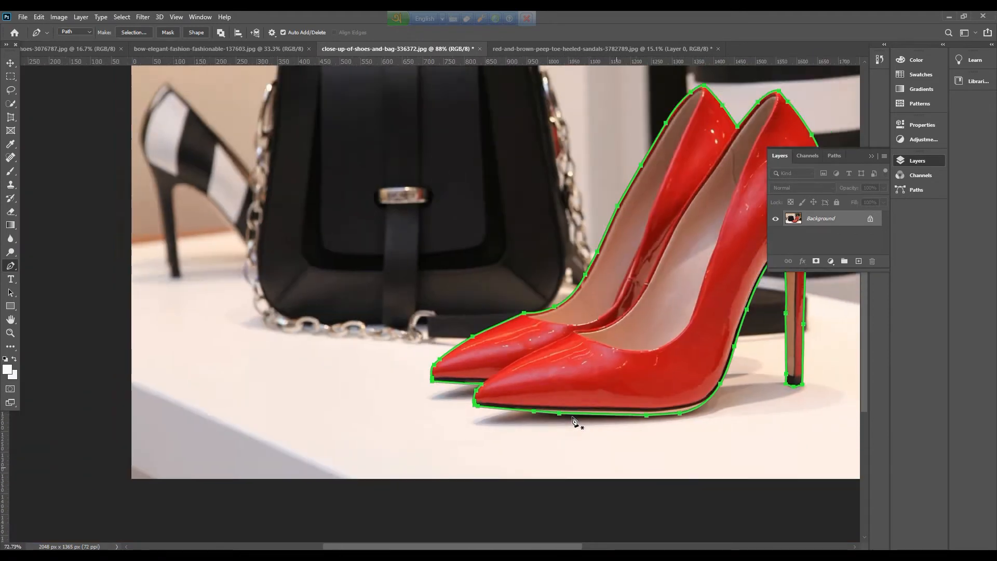
scroll(573, 422, "down", 1)
right_click(537, 156)
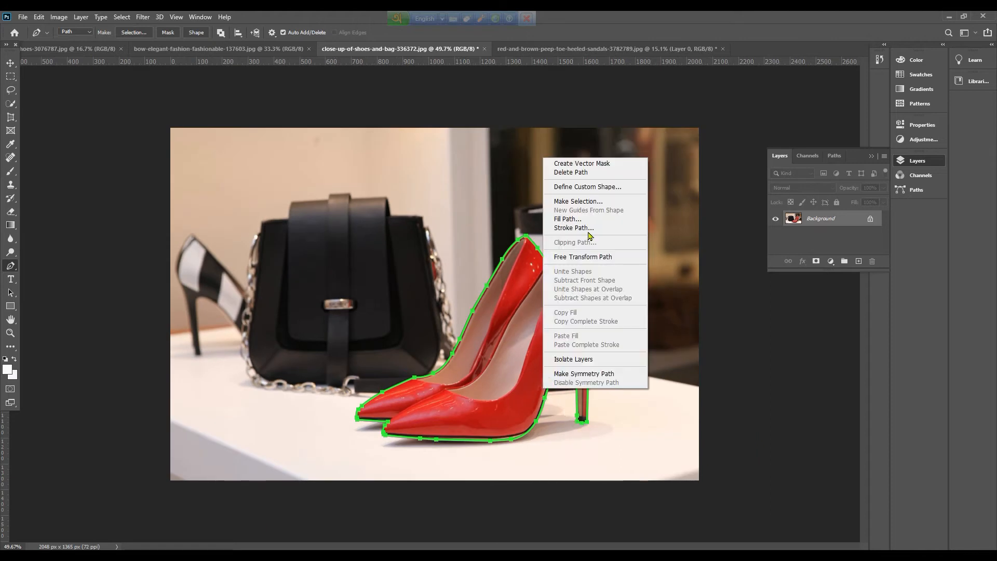
left_click(564, 201)
left_click(552, 158)
Invert the selection and fill the area around the pumps with the background color at 100% opacity
left_click(122, 17)
left_click(135, 61)
key("BackSpace")
key("BackSpace")
key("Return")
key("BackSpace")
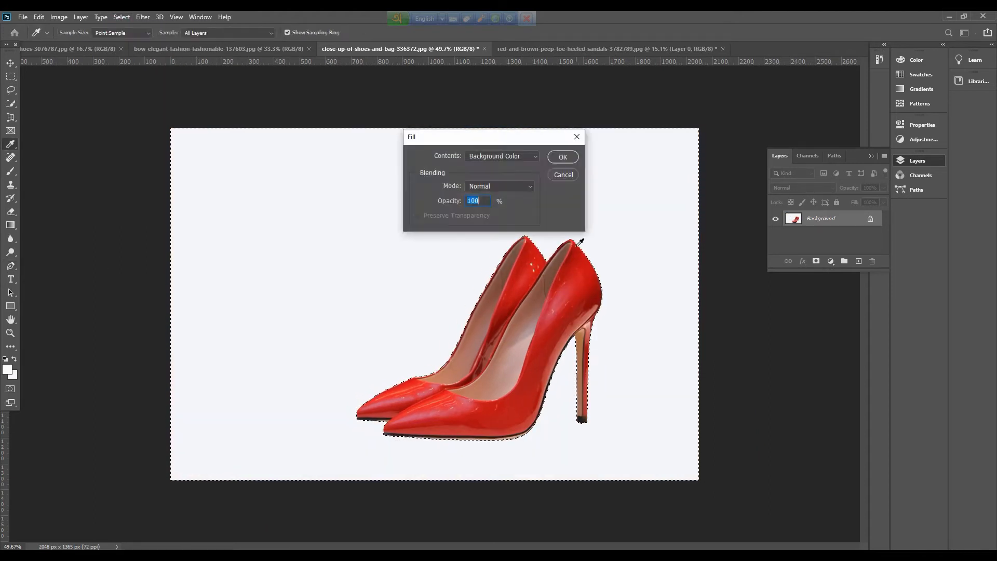
key("Return")
left_click(816, 262)
key("ctrl+z")
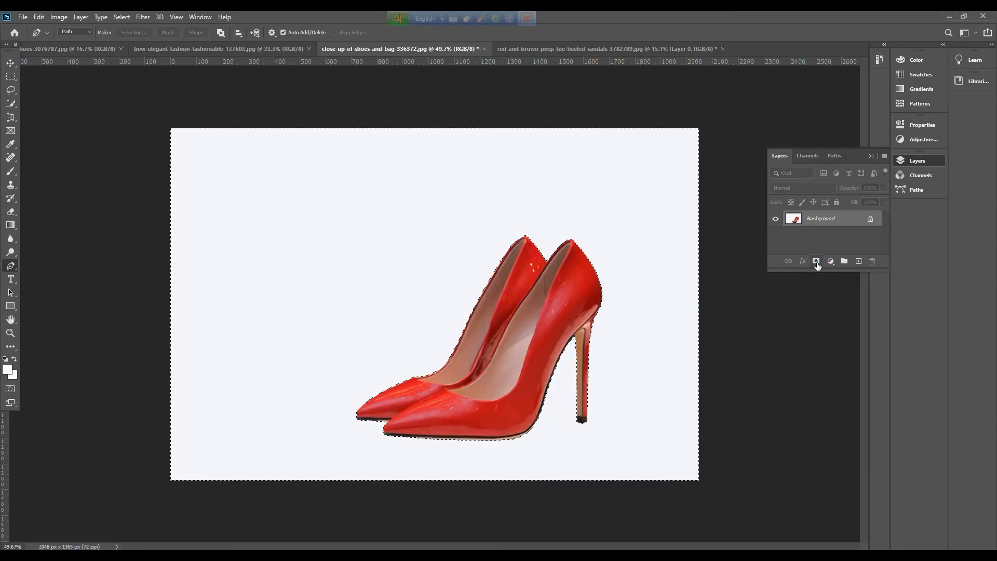
left_click(830, 262)
left_click(830, 223)
left_click(816, 262)
key("ctrl+z")
Invert the selection back to the pumps and add a layer mask from it
key("alt+s")
key("i")
left_click(815, 262)
Shift the cut-out red pumps up and to the left on the canvas with the Move tool
key("v")
left_click_drag(558, 343, 519, 311)
mouse_move(499, 272)
left_mouse_down()
mouse_move(515, 257)
mouse_move(487, 282)
left_mouse_up()
left_click(121, 16)
left_click(121, 19)
left_click(121, 19)
left_click(316, 26)
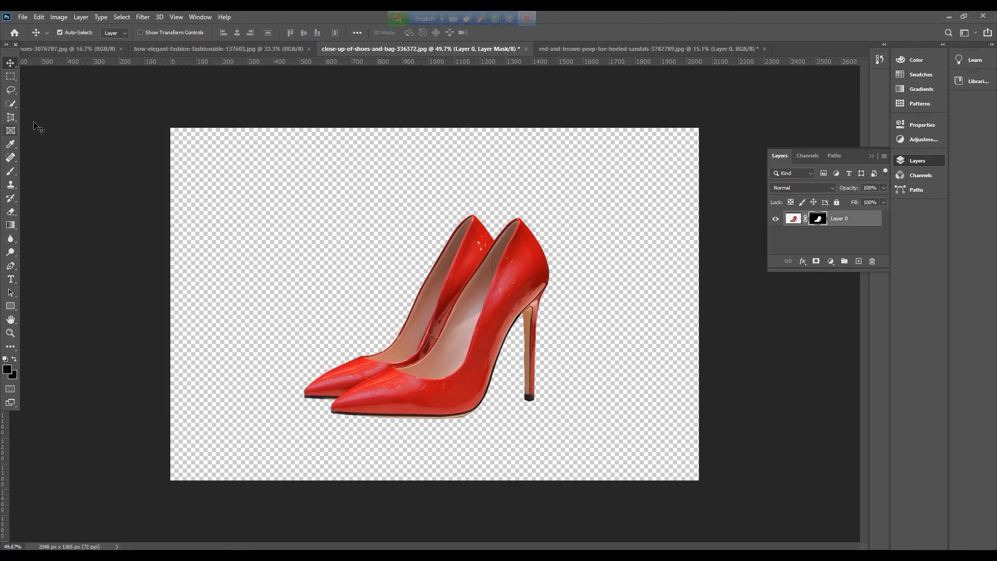
Switch to bow-elegant-fashion-fashionable-137603.jpg and start a Pen path along the inner heel edge of the right yellow shoe
left_click(254, 48)
scroll(432, 291, "up", 6)
left_click_drag(508, 296, 117, 241)
scroll(215, 462, "up", 3)
key("p")
scroll(177, 464, "up", 4)
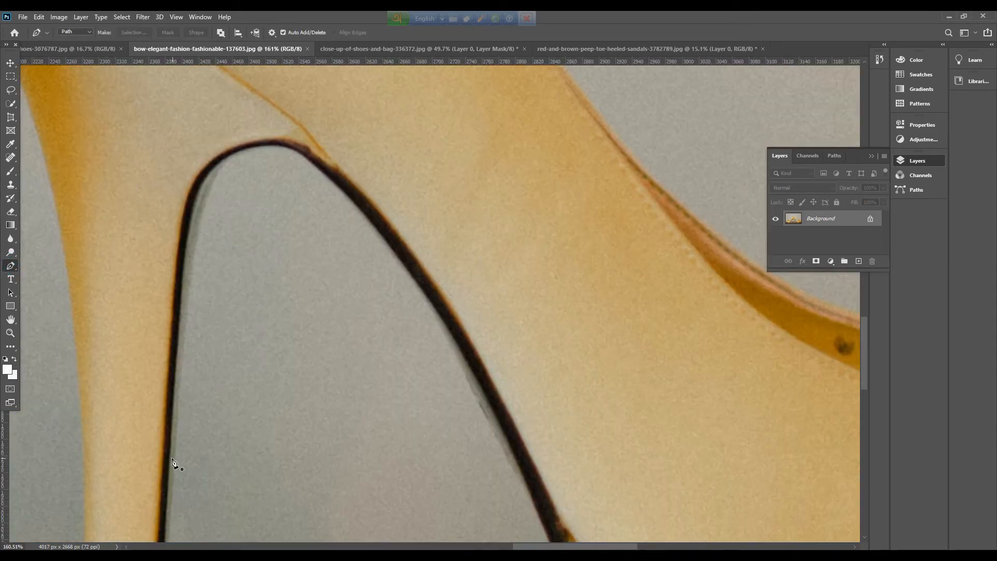
left_click(172, 452)
left_click(188, 190)
Curve the path over the top of the yellow shoe's arch and down along its black sole edge
left_click_drag(250, 93, 209, 276)
mouse_move(192, 219)
left_mouse_down()
mouse_move(242, 193)
mouse_move(232, 159)
left_mouse_up()
left_click_drag(310, 189, 390, 205)
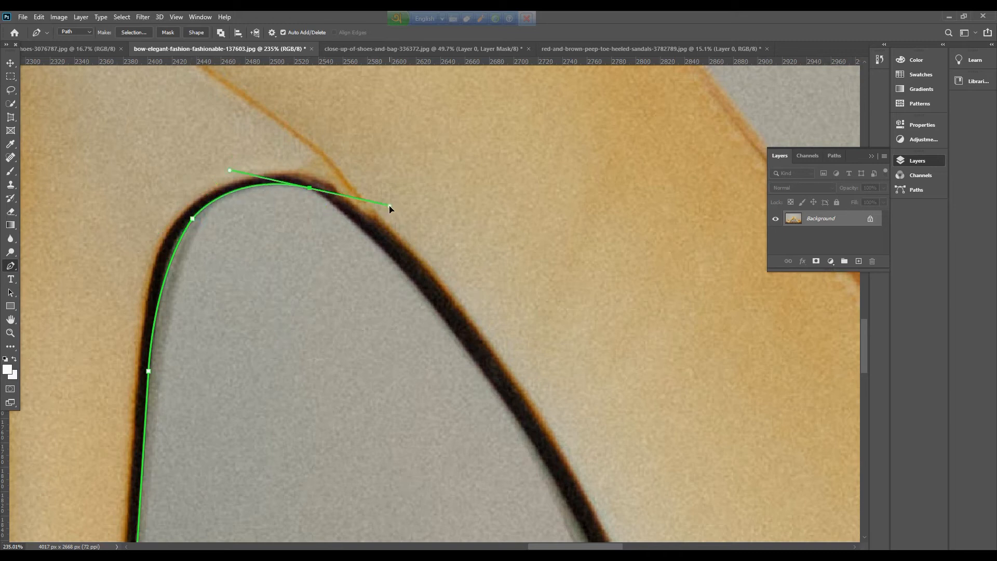
left_click_drag(408, 278, 431, 312)
left_click(408, 278, "alt")
left_click_drag(457, 357, 218, 211)
left_click_drag(277, 280, 300, 323)
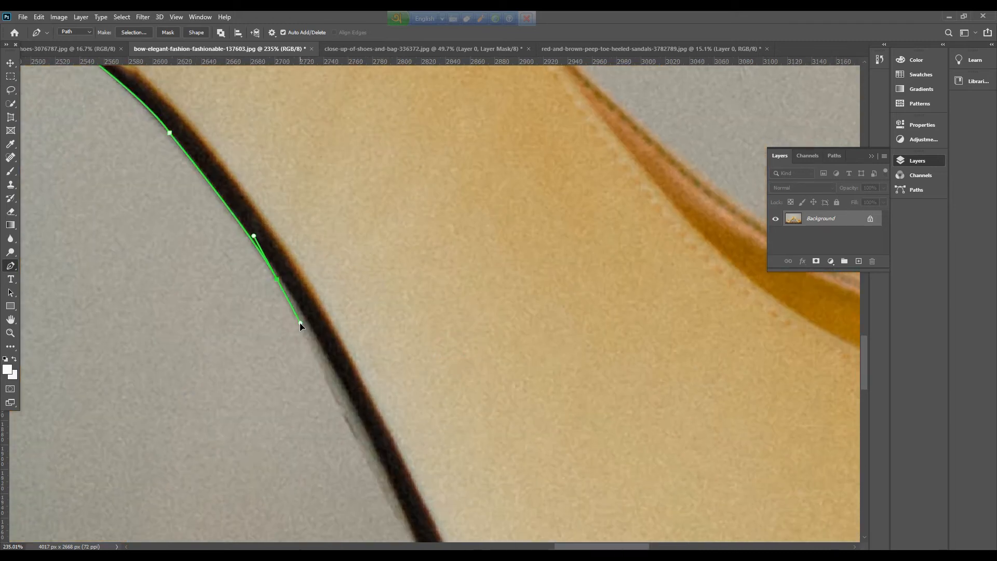
left_click(276, 280, "alt")
Continue the path down the lower arch and around the ball of the yellow shoe
left_click_drag(371, 462, 373, 474)
left_click_drag(440, 501, 233, 164)
left_click_drag(253, 308, 268, 347)
left_click_drag(337, 446, 385, 490)
left_click(337, 445, "alt")
left_click_drag(497, 519, 273, 345)
left_click_drag(281, 390, 360, 394)
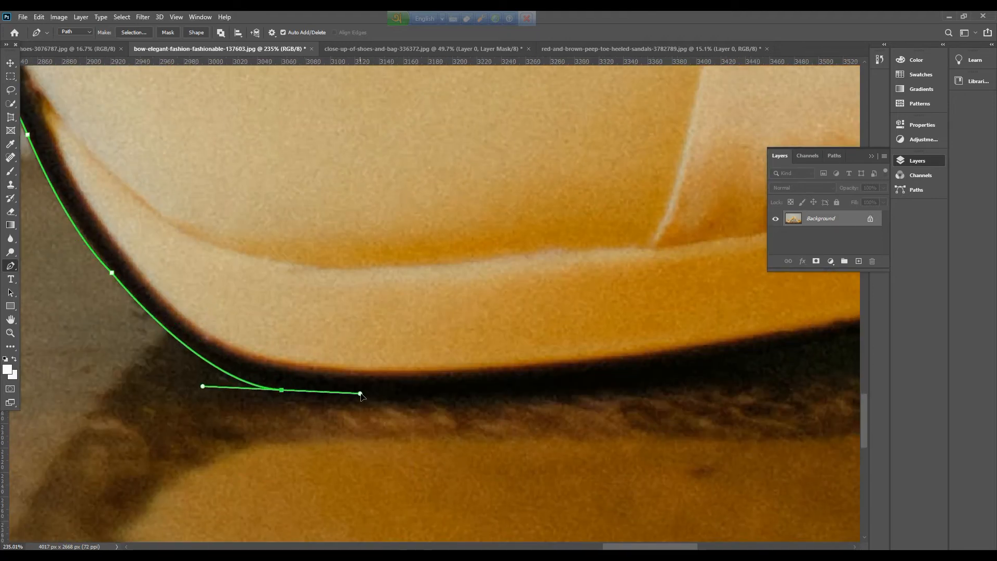
Trace the bottom of the yellow shoe's sole forward to the toe end
left_click(282, 390, "alt")
left_click_drag(603, 388, 779, 359)
left_click(602, 388, "alt")
left_click_drag(719, 400, 104, 426)
left_click_drag(311, 343, 454, 301)
left_click(310, 344, "alt")
left_click(521, 282)
left_click_drag(629, 230, 649, 214)
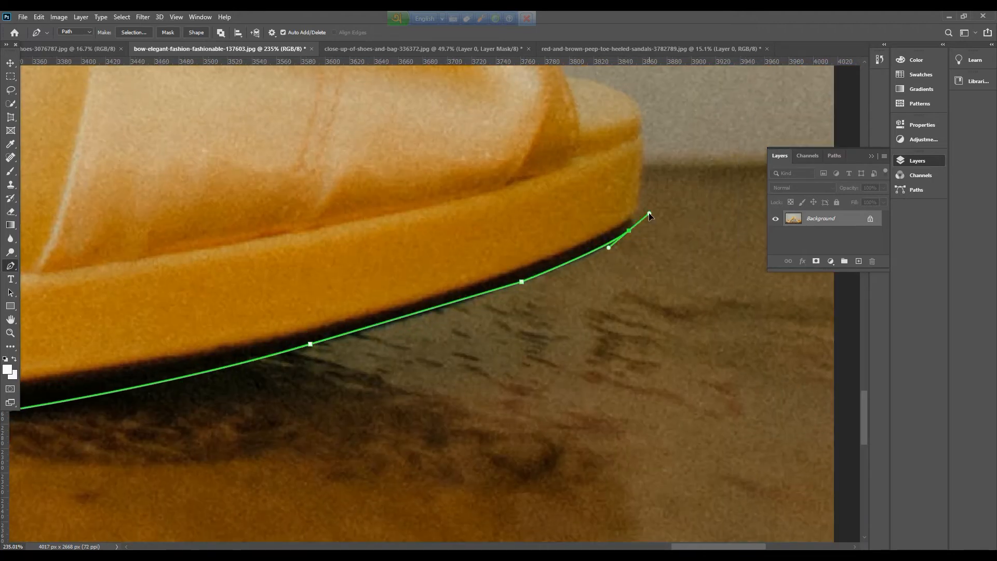
Trace the path around the yellow shoe's toe platform and up its front to the bow
left_click(629, 230, "alt")
left_click(634, 217)
left_click_drag(653, 162, 698, 358)
left_click_drag(639, 278, 579, 272)
left_click(640, 279, "alt")
left_click(609, 272)
left_click(597, 239)
left_click_drag(598, 208, 602, 325)
left_click(557, 214)
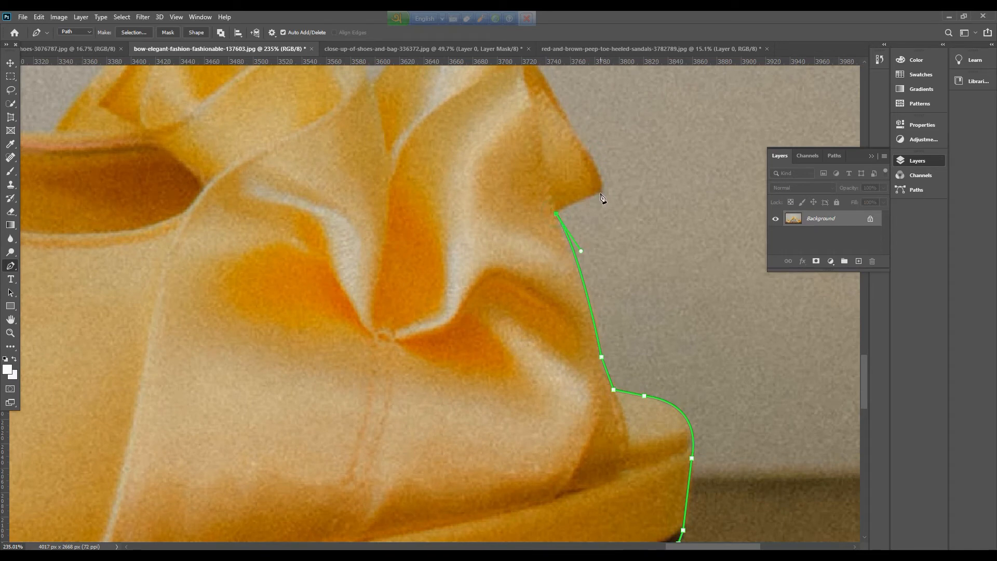
Trace the outline of the bow's ruffles back to the shoe's topline
left_click_drag(589, 155, 669, 351)
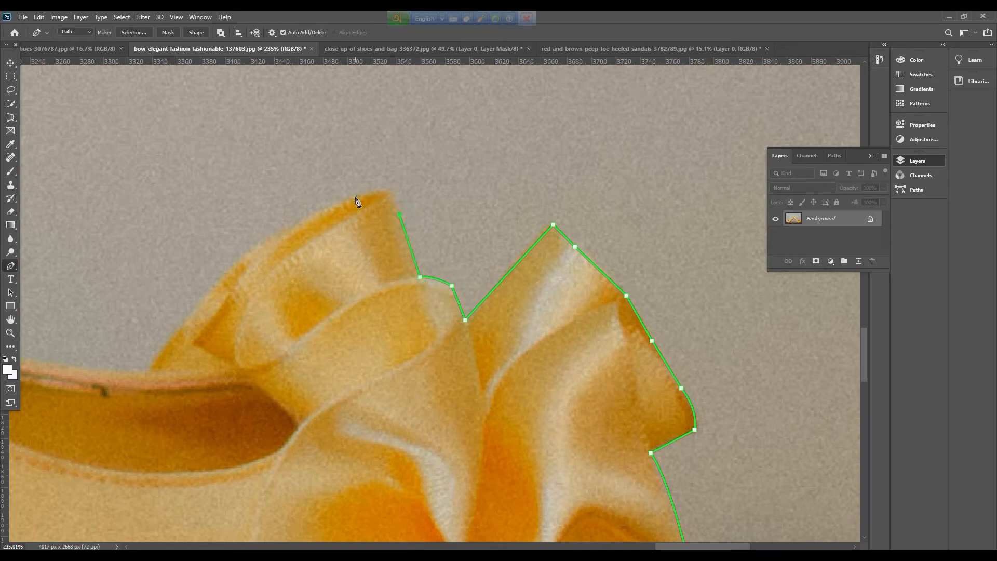
left_click(281, 232)
left_click_drag(146, 370, 137, 390)
left_click(145, 370, "alt")
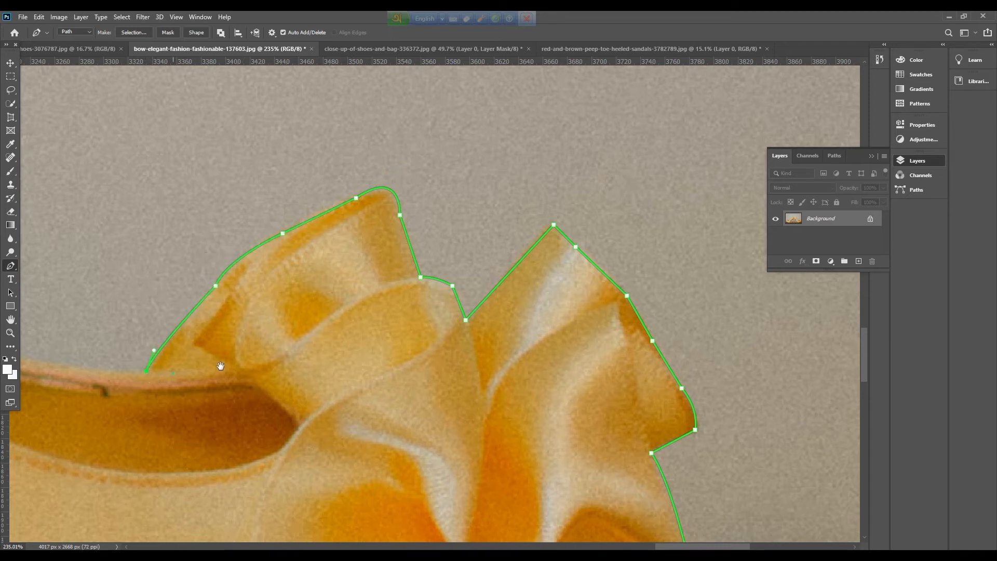
Follow the yellow shoe's topline from the bow along the curved side of the opening
left_click_drag(220, 365, 761, 339)
left_click_drag(412, 269, 303, 190)
left_click(304, 188)
left_click_drag(404, 211, 662, 410)
left_click_drag(426, 243, 387, 180)
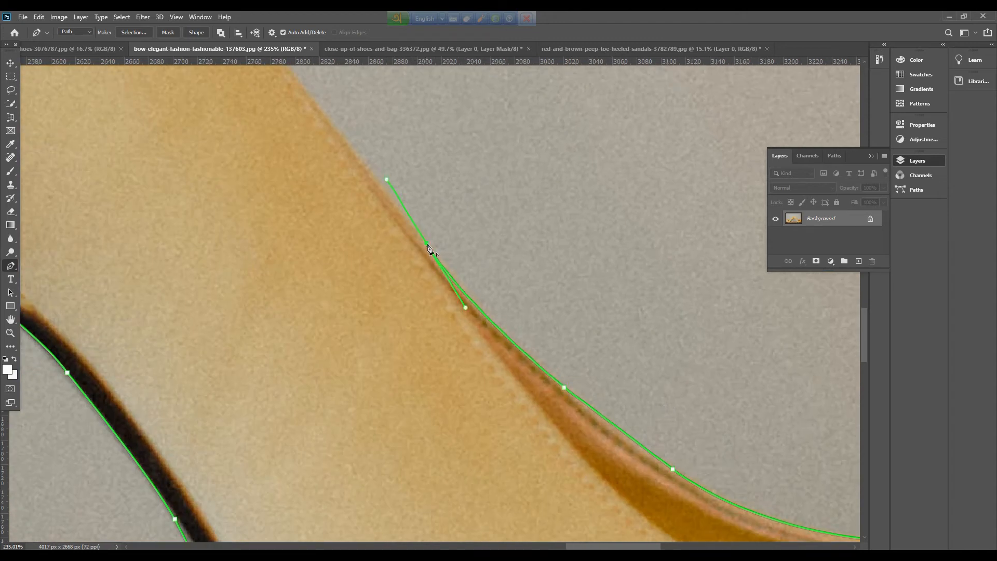
left_click(426, 243, "alt")
Extend the path up the straight topline to just below the peak at the yellow shoe's heel
left_click_drag(304, 121, 561, 369)
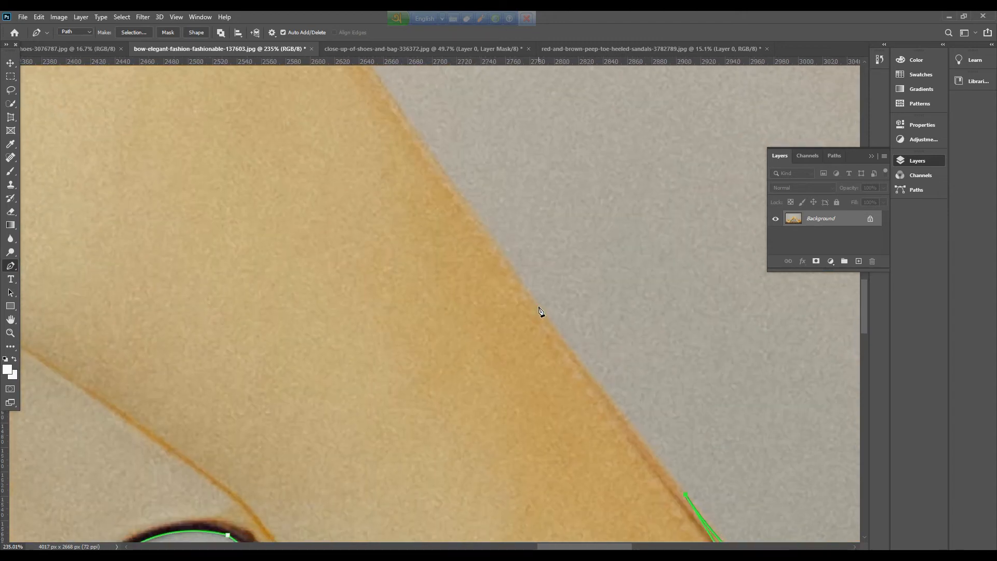
left_click_drag(390, 122, 541, 391)
left_click(487, 269)
left_click_drag(536, 346, 623, 496)
left_click(454, 247)
left_click_drag(460, 257, 608, 501)
left_click(452, 284)
Carry the path over the peak of the yellow shoe's heel and down its back curve to the notch above the stiletto
left_click(424, 243)
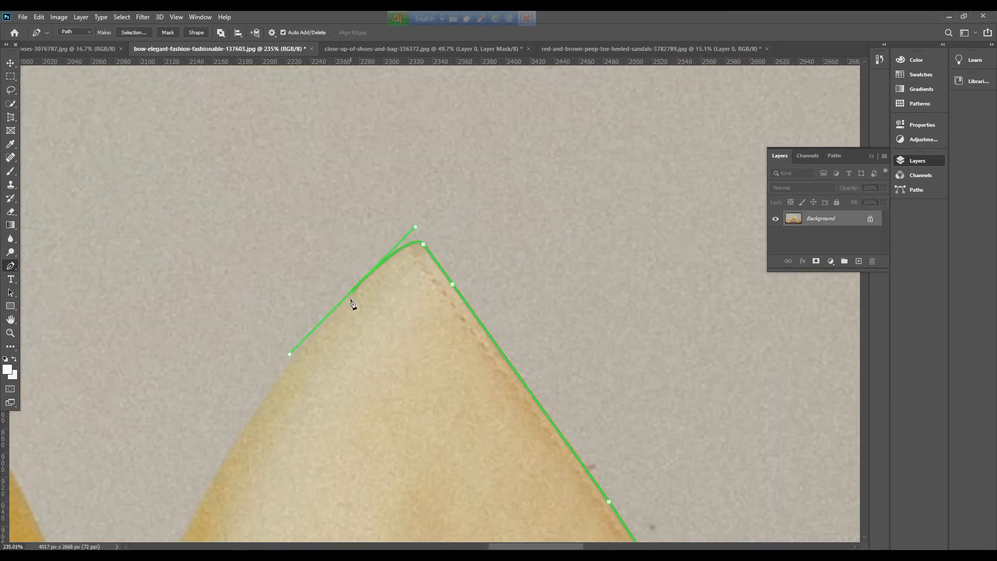
left_click(352, 290, "alt")
left_click_drag(364, 335, 569, 107)
left_click_drag(404, 274, 382, 339)
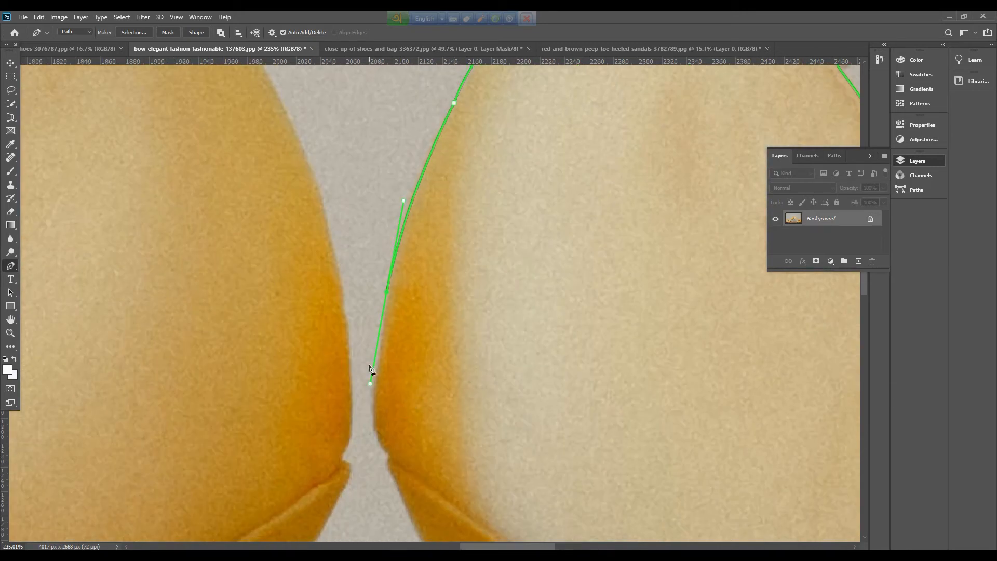
left_click(388, 453, "alt")
left_click(386, 463)
Trace the curved upper part of the stiletto's outer edge, starting from the notch beneath the back curve
left_click_drag(422, 479, 309, 174)
left_click_drag(347, 322, 375, 381)
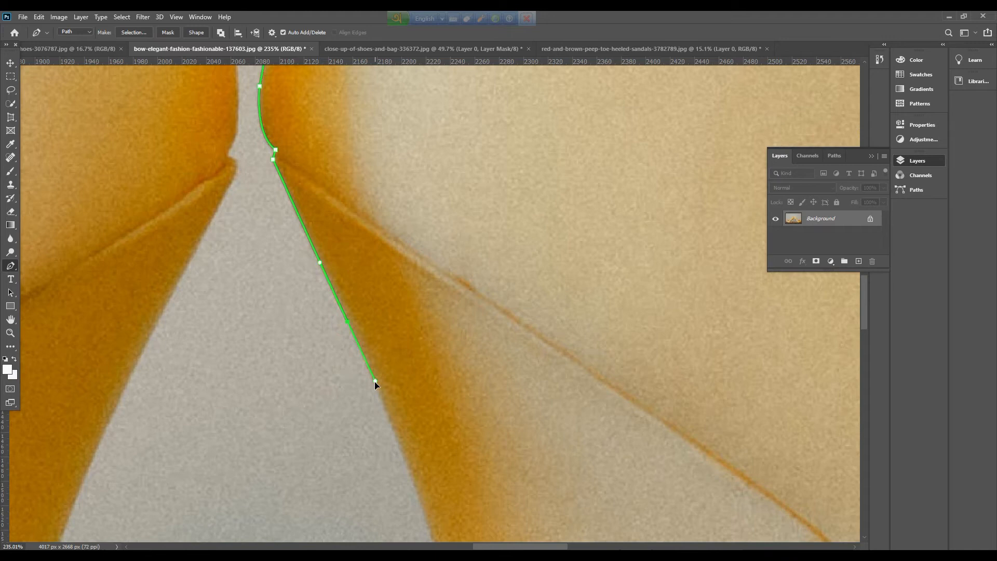
key("ctrl+z")
left_click_drag(437, 434, 345, 211)
left_click_drag(344, 341, 358, 386)
left_click(336, 305, "alt")
left_click_drag(454, 441, 377, 230)
left_click_drag(317, 434, 316, 451)
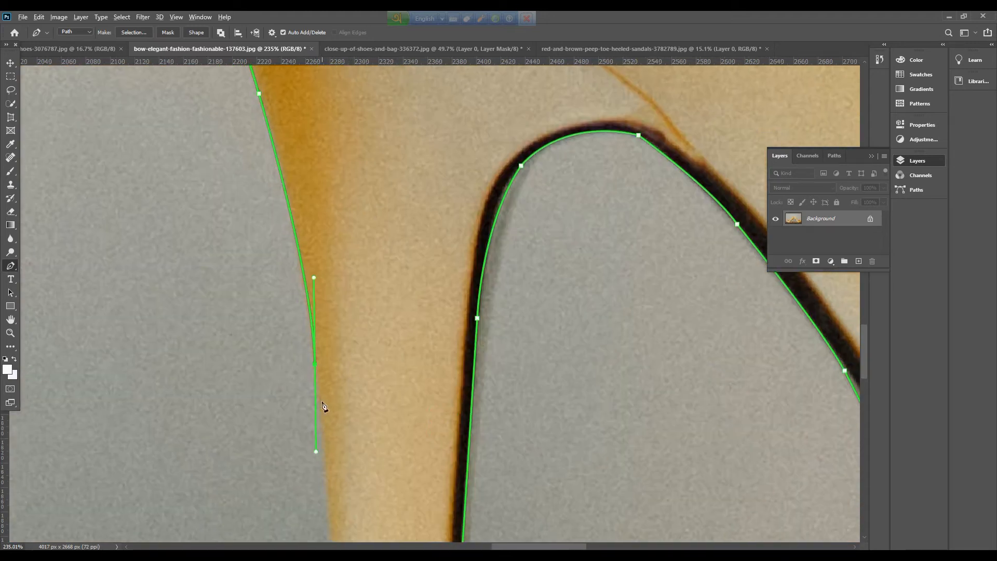
left_click(315, 364, "alt")
Extend the path down the straight lower part of the stiletto's outer edge to the black heel tip
left_click_drag(377, 462, 368, 238)
left_click(323, 380)
left_click_drag(383, 411, 418, 163)
left_click(357, 402)
left_click_drag(357, 402, 359, 254)
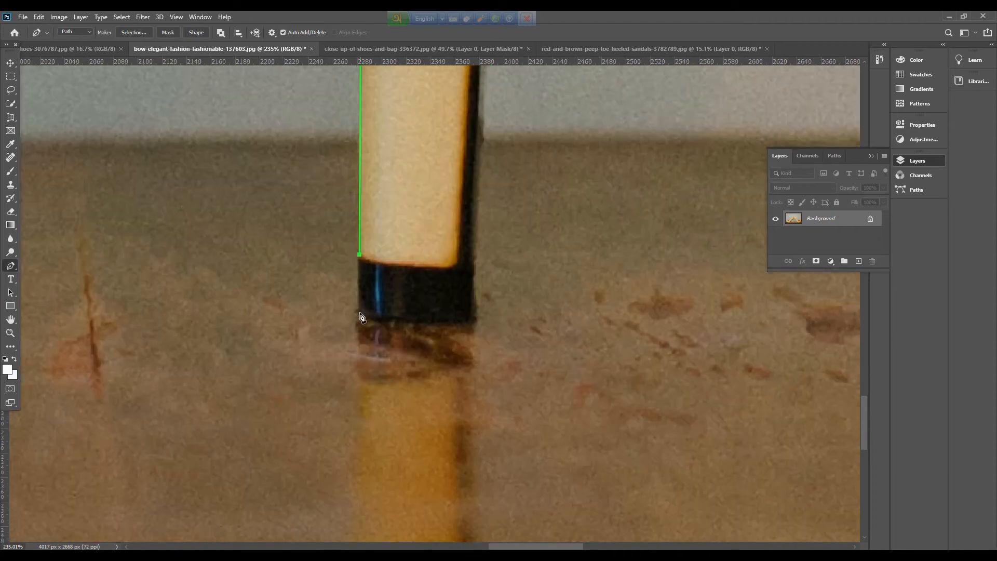
Trace around the black heel tip and up the stiletto's inner edge to close the right-hand shoe's path
left_click(461, 324)
left_click_drag(477, 301, 470, 272)
left_click(477, 301, "alt")
left_click_drag(530, 301, 445, 488)
left_click(394, 343)
left_click_drag(402, 147, 407, 117)
scroll(457, 213, "down", 10)
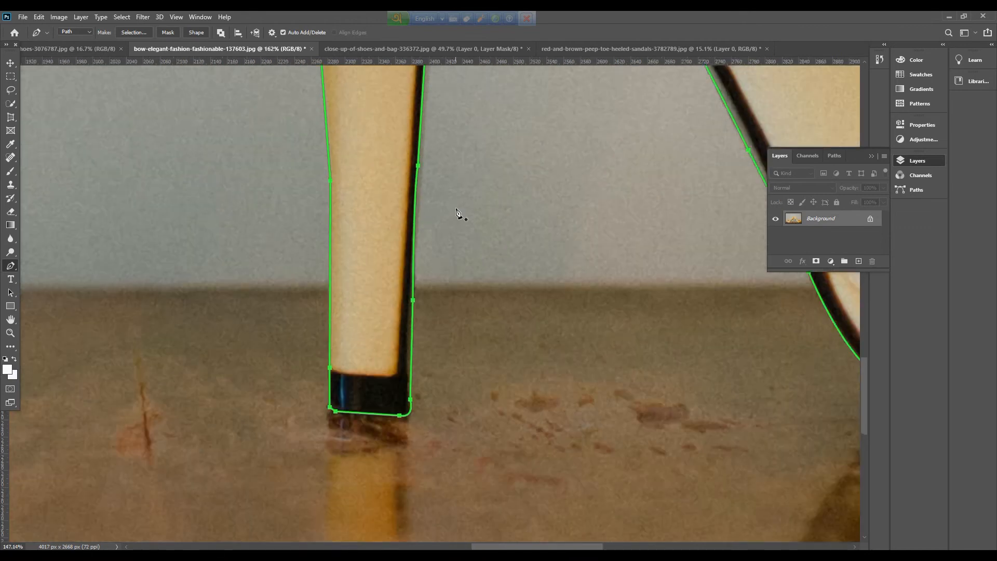
scroll(247, 296, "up", 5)
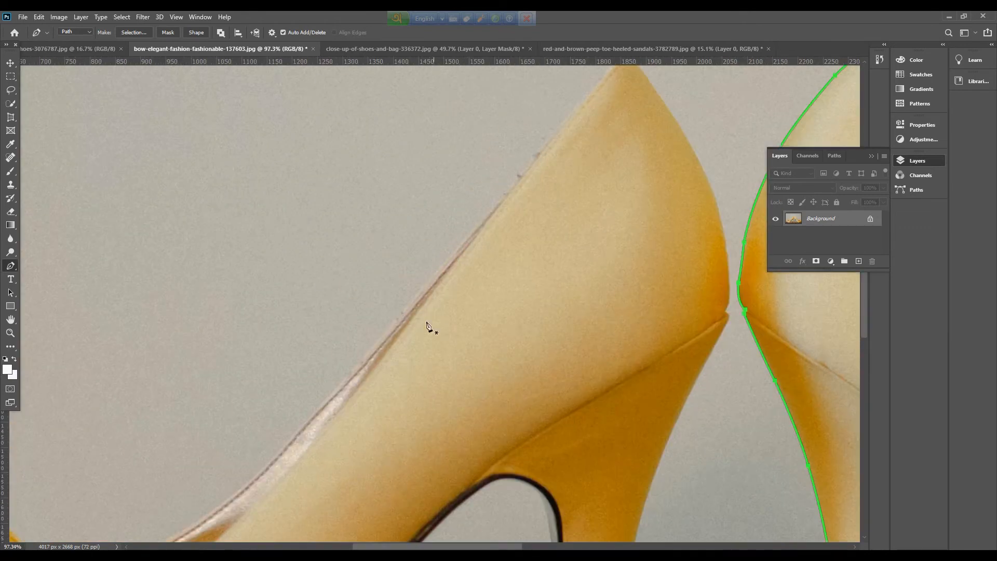
Start a path on the left-hand shoe's topline and carry it over the peak and down the back curve
left_click(577, 109)
left_click_drag(596, 107, 481, 263)
left_click(502, 216)
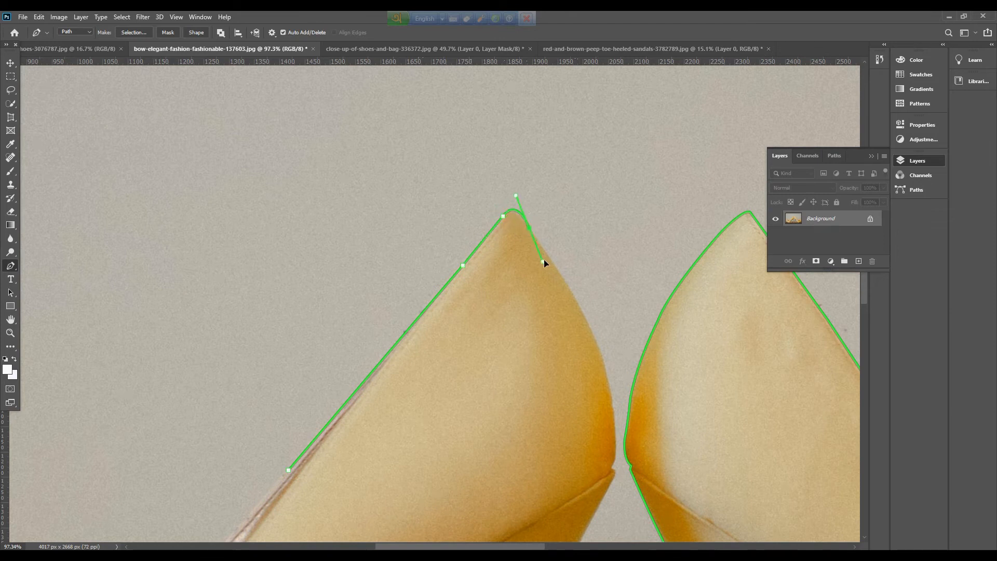
left_click_drag(575, 345, 488, 218)
left_click_drag(487, 314, 467, 382)
Continue the left-hand shoe's path down the outer edge of its stiletto
left_click(410, 490)
left_click_drag(464, 496, 436, 180)
left_click_drag(352, 334, 346, 444)
left_click(353, 335, "alt")
scroll(372, 357, "up", 10)
left_click_drag(372, 357, 374, 179)
left_click(302, 472)
Outline the black tip of the left-hand shoe's stiletto and turn the path upward along its inner side
left_click_drag(379, 417, 335, 190)
left_click(256, 322)
left_click(155, 328)
left_click(129, 318)
left_click(134, 247)
Trace up the inner edge of the left-hand stiletto and around the arch where it meets the sole
left_click_drag(185, 236, 301, 486)
mouse_move(251, 273)
left_mouse_down()
mouse_move(249, 229)
mouse_move(352, 525)
left_mouse_up()
left_click(251, 272, "alt")
left_click(315, 321)
left_click_drag(355, 238, 360, 430)
left_click(312, 287)
left_click_drag(256, 184, 200, 150)
left_click(256, 185, "alt")
Follow the dark sole edge from the left-hand shoe's arch down towards the platform
left_click_drag(115, 198, 389, 250)
left_click(461, 203, "alt")
left_click_drag(274, 375, 216, 453)
left_click(274, 376, "alt")
left_click_drag(296, 407, 564, 56)
left_click(358, 272)
left_click_drag(345, 322, 433, 86)
left_click(349, 249)
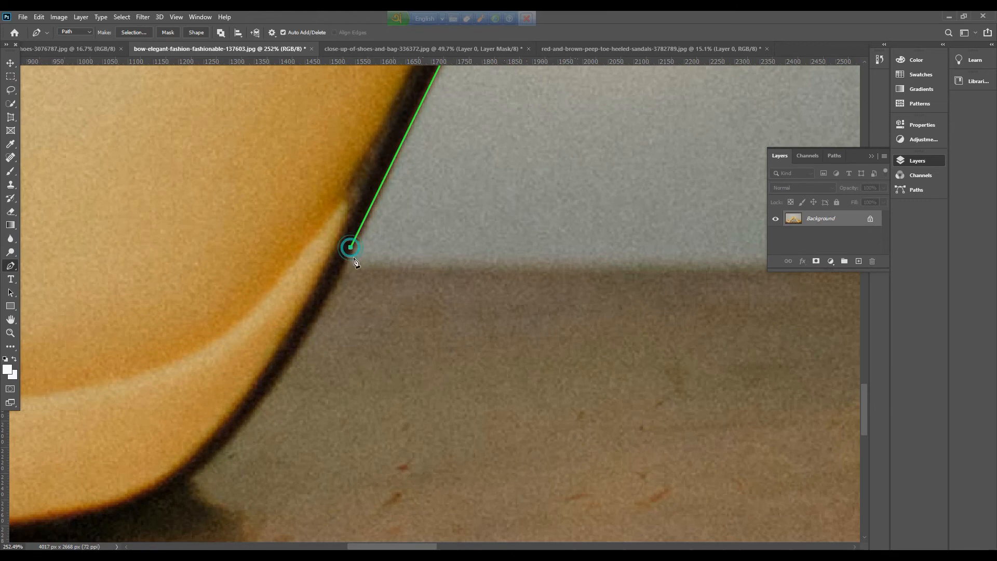
Trace the curved rear corner of the left-hand shoe's platform onto its underside
left_click_drag(380, 340, 470, 231)
left_click(375, 253)
left_click(319, 327)
left_click(282, 365)
left_click_drag(141, 431, 39, 445)
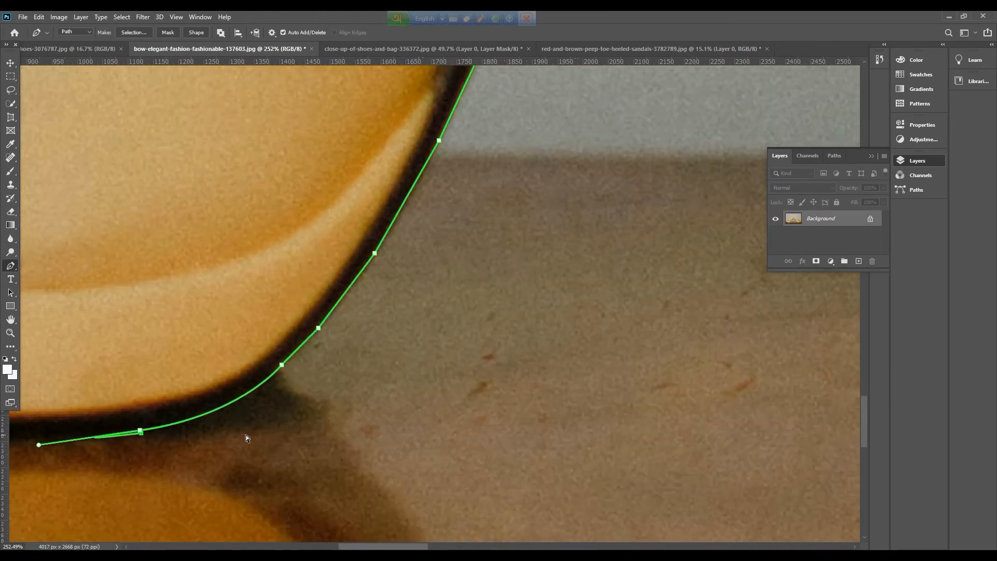
left_click(141, 430, "alt")
Follow the underside of the left-hand shoe's platform forward and up around the toe tip
left_click_drag(144, 436, 813, 303)
left_click_drag(143, 233, 25, 107)
left_click(378, 232, "alt")
left_click(94, 170)
left_click_drag(175, 208, 548, 364)
left_click(501, 344)
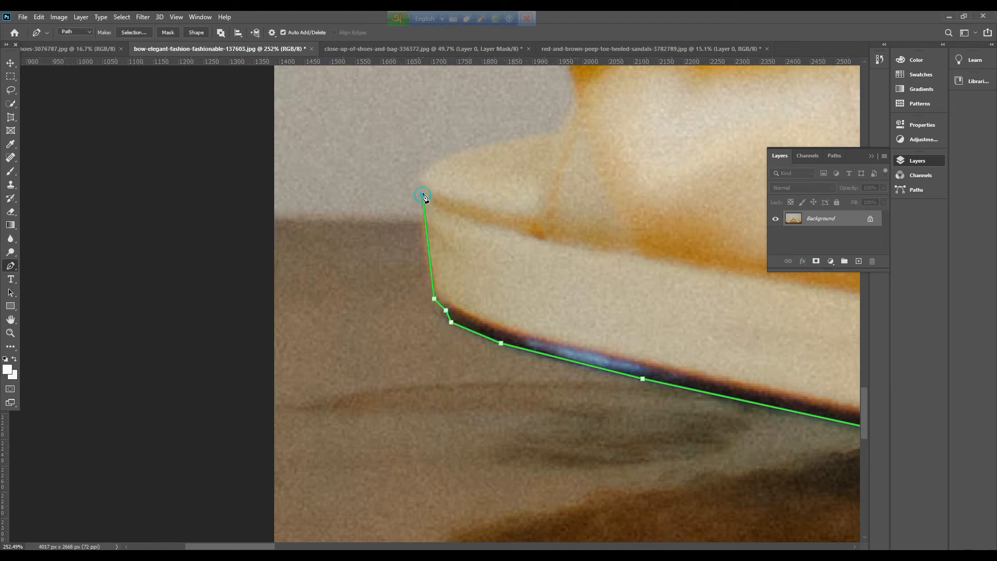
Trace the top of the left-hand shoe's toe and the bow's ruffles as far as the topline
left_click(563, 128)
left_click_drag(570, 122, 467, 360)
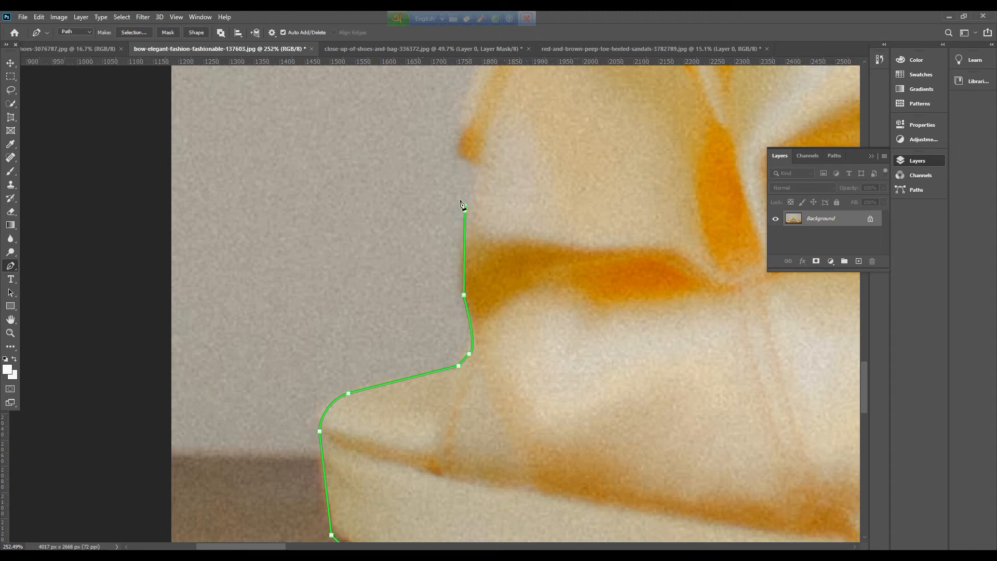
left_click_drag(460, 152, 358, 353)
left_click(354, 301, "alt")
left_click_drag(490, 143, 544, 112)
left_click_drag(628, 225, 725, 258)
left_click(664, 92)
left_click_drag(703, 167, 291, 368)
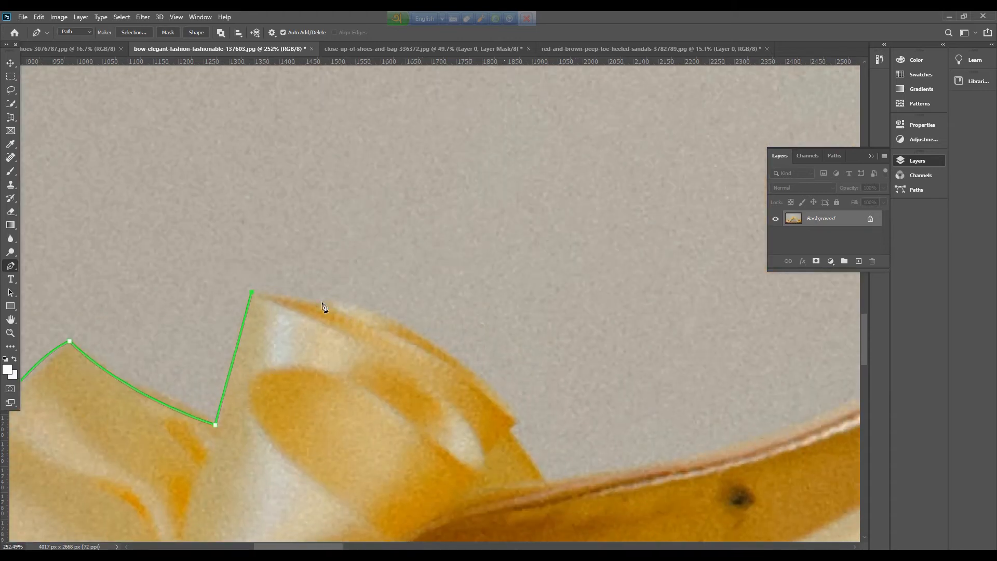
left_click_drag(690, 488, 294, 470)
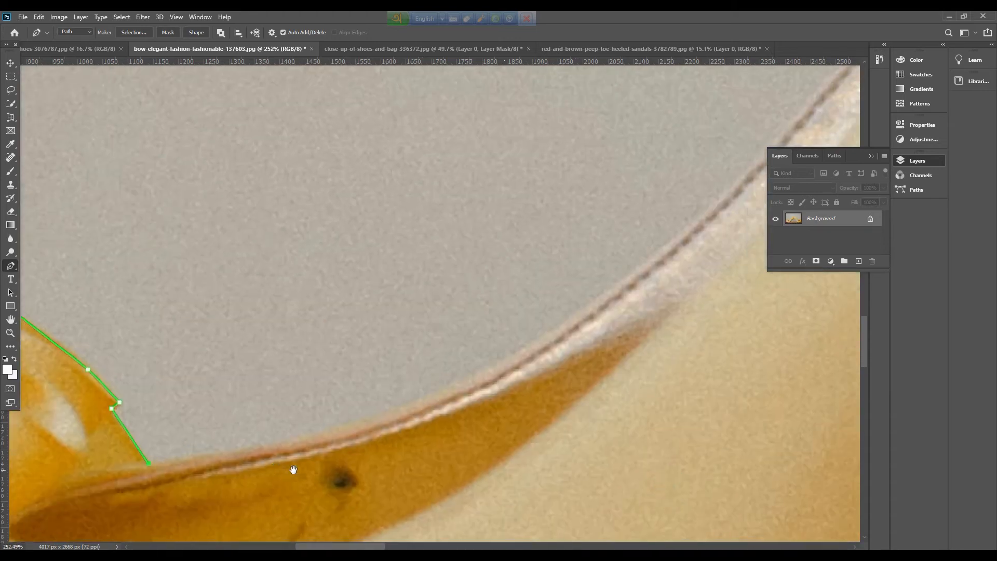
Follow the curved topline of the left-hand shoe from behind the bow up along the opening
left_click_drag(432, 393, 453, 391)
left_click_drag(604, 294, 658, 234)
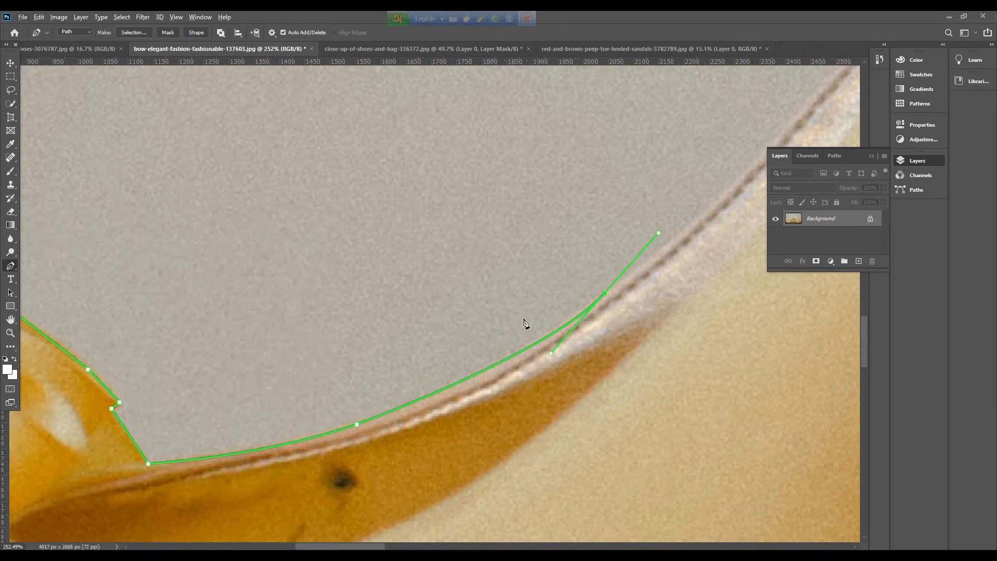
left_click(604, 293, "alt")
left_click_drag(695, 299, 314, 517)
left_click(428, 325)
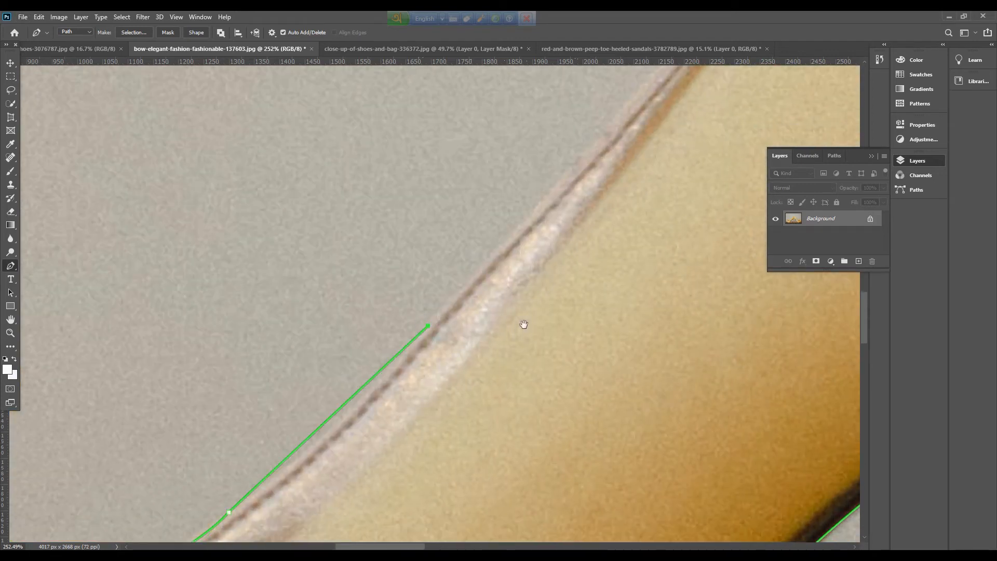
Extend the path up the straight topline and close it at the left-hand shoe's starting anchor
left_click_drag(524, 325, 485, 369)
left_click_drag(389, 371, 426, 318)
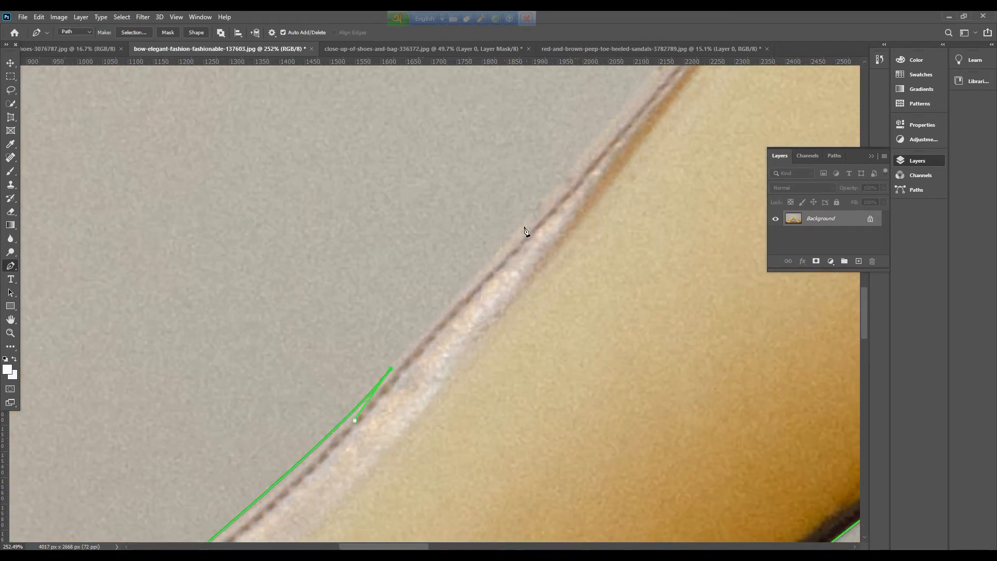
left_click(524, 228)
left_click_drag(635, 139, 440, 359)
left_click(428, 328)
scroll(536, 328, "down", 14)
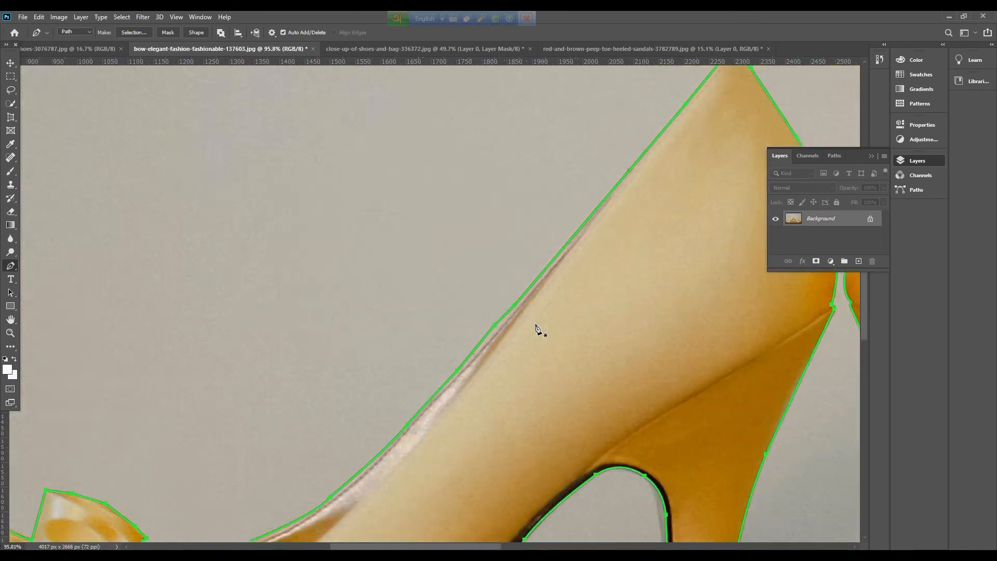
Save the finished work path of both yellow shoes as a named path
scroll(535, 335, "up", 3)
left_click(834, 155)
double_click(828, 171)
left_click(554, 185)
Convert the locked Background of the yellow heels photo into a regular layer
left_click(793, 162)
right_click(801, 221)
left_click(828, 230)
left_click(583, 172)
Make a selection from the shoe path, invert it and delete the photo background around the shoes
right_click(462, 346)
left_click(512, 334)
left_click(550, 158)
key("Delete")
key("ctrl+z")
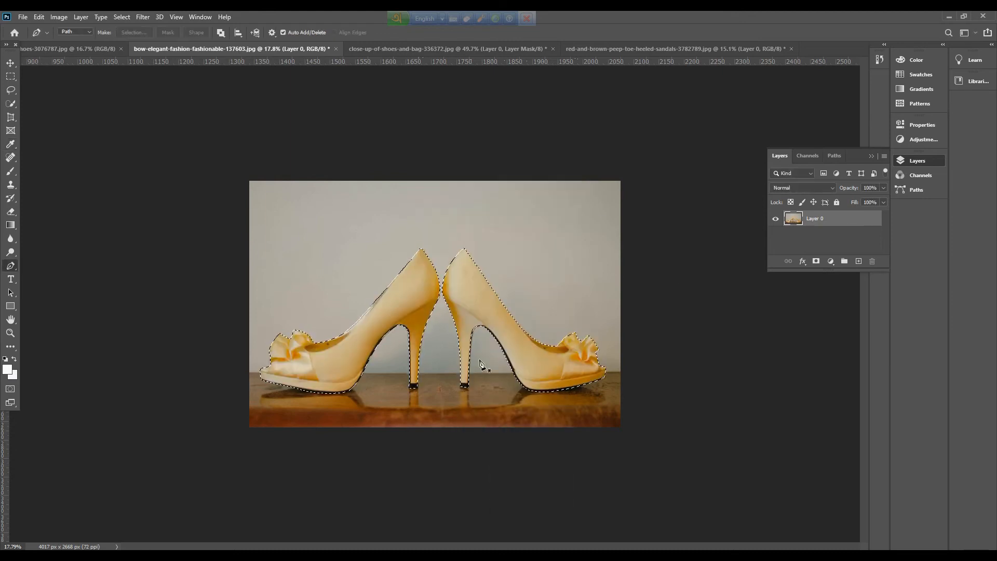
key("shift+ctrl+i")
key("Delete")
scroll(393, 261, "up", 3)
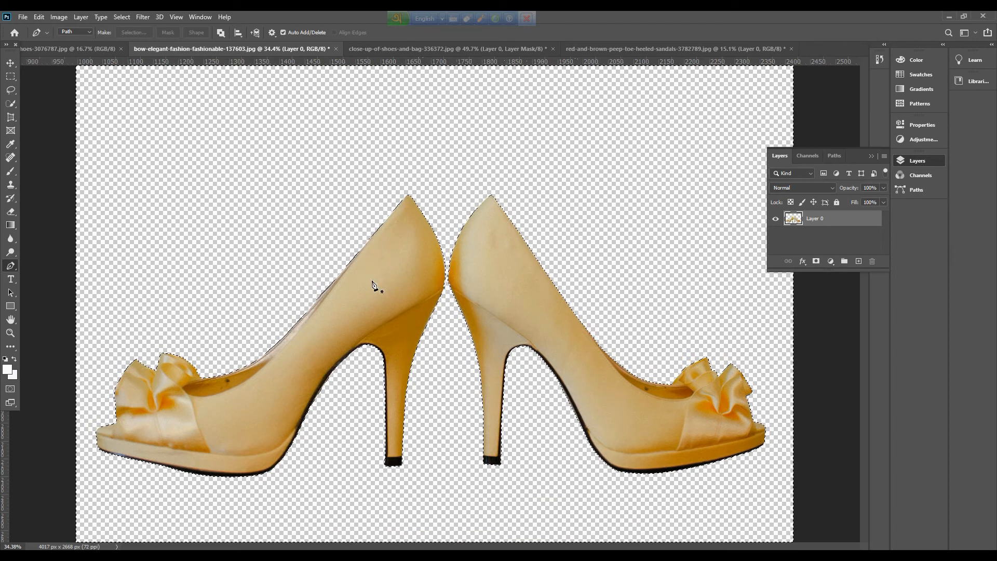
Move the cut-out yellow shoes slightly upward on the canvas
key("v")
left_click_drag(387, 285, 386, 266)
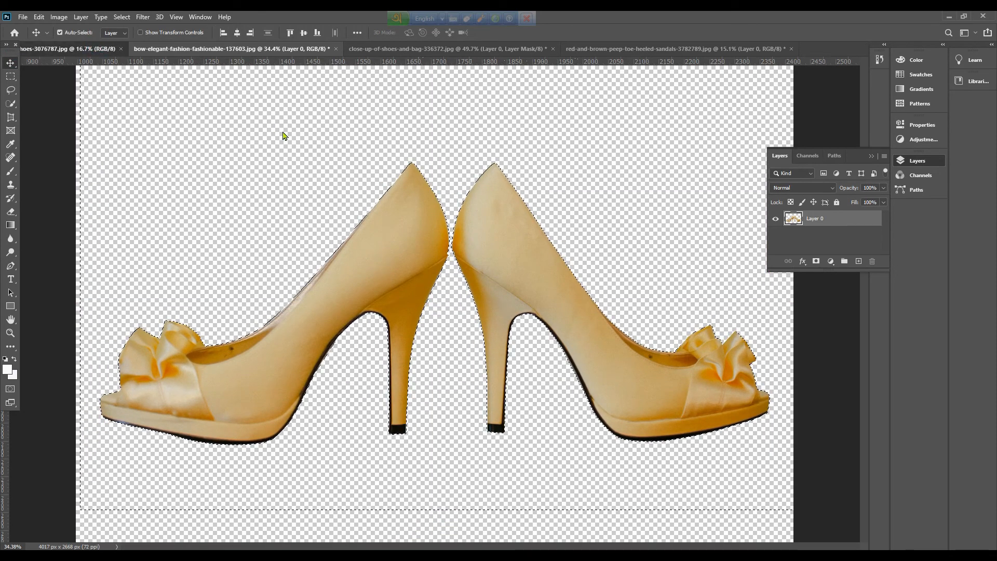
Switch to the red pumps photo and duplicate its Background layer
key("ctrl+shift+Tab")
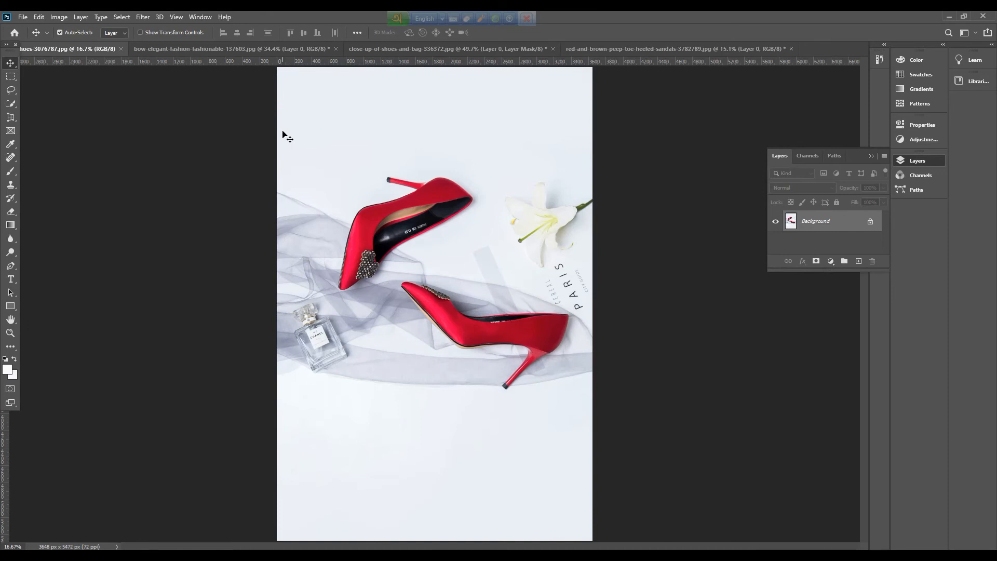
scroll(344, 363, "up", 5)
left_click_drag(537, 233, 182, 385)
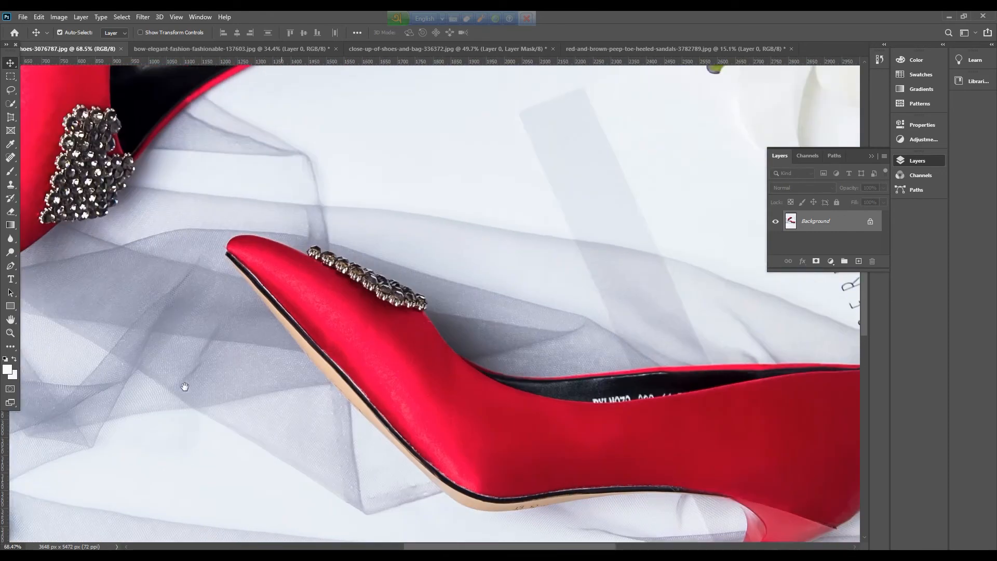
scroll(230, 400, "up", 2)
key("ctrl+j")
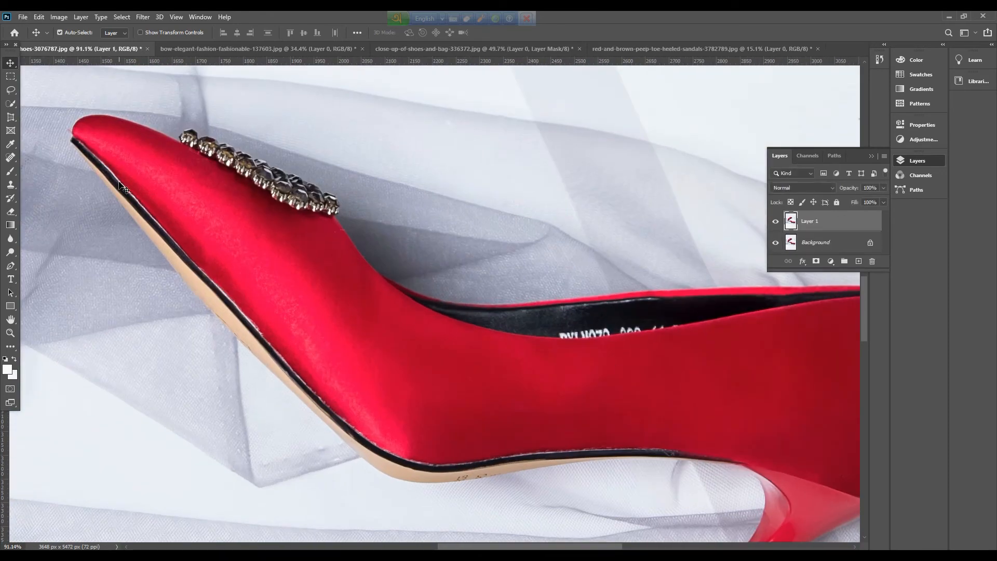
Start a Pen tool path along the lower red pump's tan sole edge and curve it around the ball of the foot
key("p")
left_click(193, 294)
left_click_drag(475, 479, 573, 458)
key("ctrl+z")
left_click(368, 462)
left_click_drag(480, 478, 569, 460)
scroll(482, 485, "up", 5)
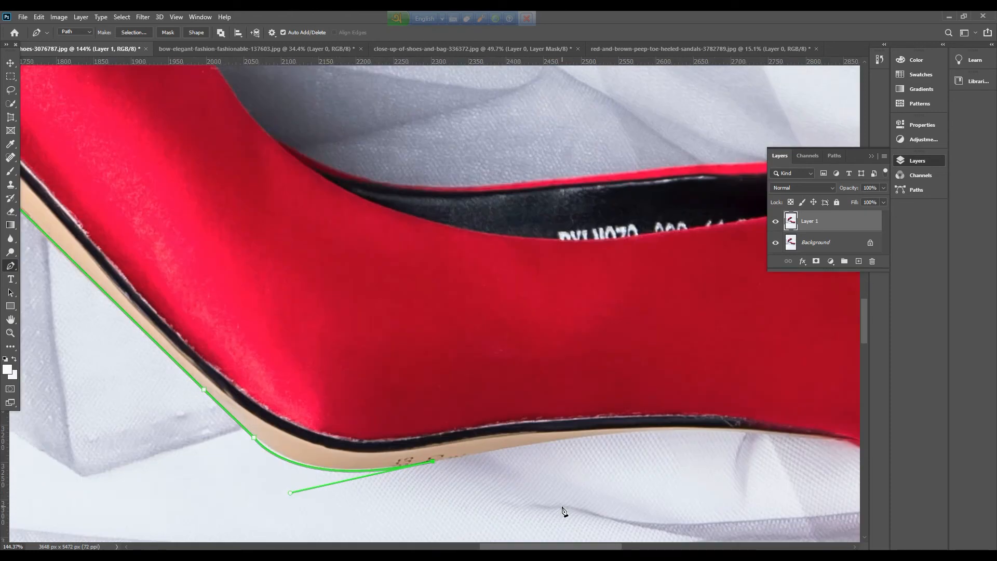
Extend the path along the lower red pump's arch and around the curved junction with its heel
left_click_drag(464, 372, 543, 375)
left_click_drag(657, 385, 700, 395)
left_click_drag(700, 497, 654, 501)
left_click(699, 409, "alt")
left_click_drag(699, 409, 703, 147)
key("ctrl+z")
left_click_drag(661, 372, 631, 314)
key("ctrl+z")
Extend the path down the inner edge of the lower red pump's heel and across its black tip
left_click_drag(699, 470, 604, 247)
left_click_drag(510, 310, 450, 375)
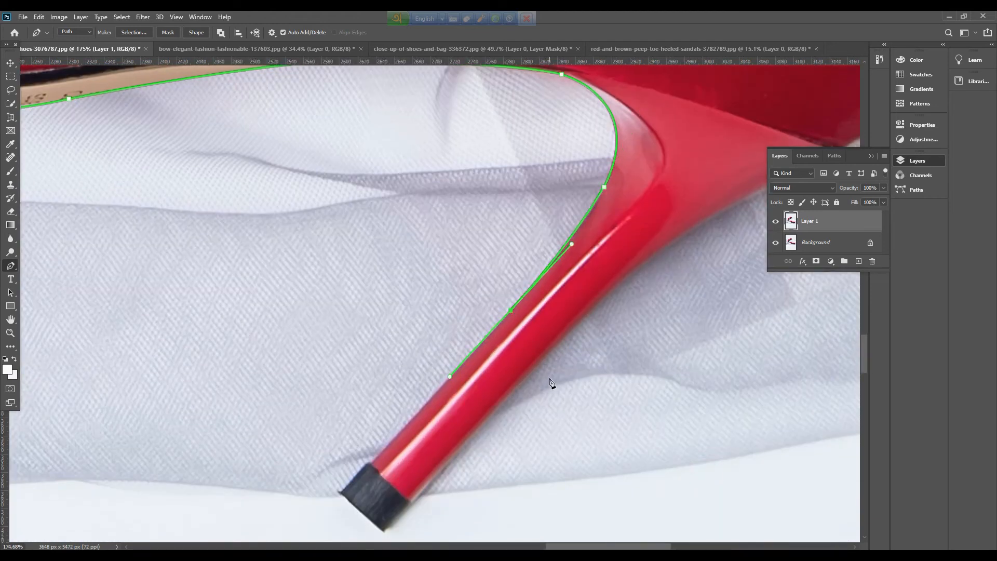
left_click(341, 492)
left_click(384, 531)
Continue the path from the black tip up the outer edge of the lower pump's heel
scroll(522, 455, "up", 3)
left_click_drag(518, 443, 359, 483)
left_click(394, 334)
left_click_drag(646, 256, 442, 430)
left_click_drag(383, 327, 482, 253)
left_click_drag(722, 140, 854, 88)
left_click(698, 141, "alt")
left_click(699, 133)
Trace the rounded back of the lower pump up to the rear corner of its opening
left_click_drag(735, 141, 320, 435)
left_click_drag(412, 332, 467, 273)
left_click(412, 332, "alt")
left_click_drag(491, 217, 516, 169)
left_click(492, 218, "alt")
left_click_drag(553, 227, 459, 476)
left_click_drag(475, 283, 509, 174)
left_click(475, 283, "alt")
left_click_drag(579, 270, 496, 504)
left_click_drag(445, 310, 459, 234)
left_click(455, 240)
Extend the path from the rear corner forward along the rim of the lower pump's opening
left_click_drag(409, 198, 344, 206)
left_click(409, 198, "alt")
left_click_drag(64, 183, 425, 254)
left_click(515, 248, "alt")
left_click_drag(510, 299, 754, 345)
left_click(527, 297)
left_click(232, 303)
left_click_drag(261, 324, 688, 351)
left_click(446, 339)
Curve the path along the remaining front part of the lower pump's rim up to the crystal embellishment
left_click_drag(235, 359, 189, 371)
left_click(235, 359, "alt")
left_click_drag(279, 374, 766, 345)
left_click(418, 357)
left_click_drag(198, 338, 100, 310)
left_click(198, 338, "alt")
left_click_drag(225, 378, 719, 499)
left_click_drag(484, 362, 438, 313)
left_click(484, 365, "alt")
left_click_drag(350, 181, 287, 71)
left_click(350, 181, "alt")
Trace the jagged upper outline of the lower pump's crystal embellishment with closely spaced anchor points
left_click(356, 174)
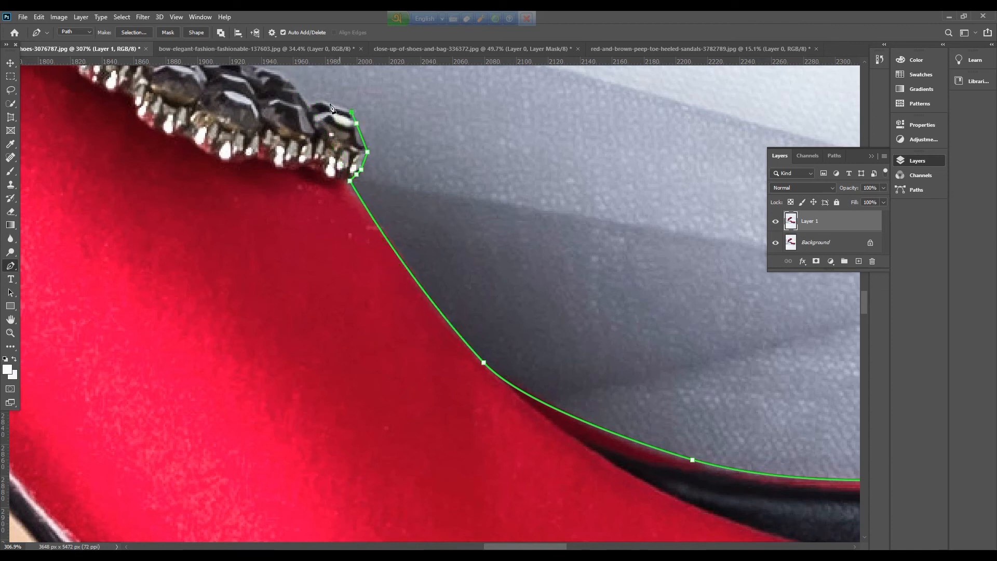
left_click_drag(301, 93, 800, 538)
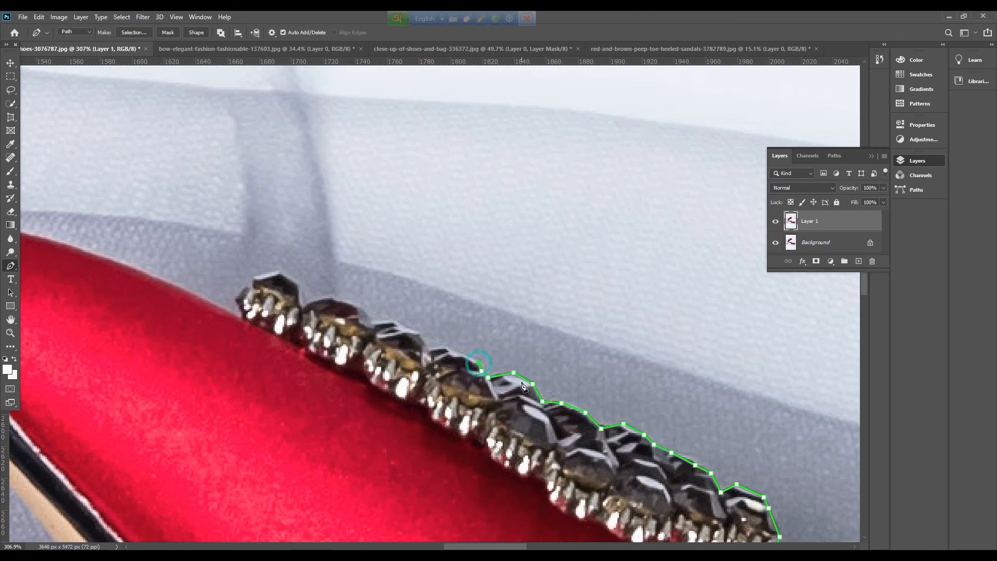
left_click_drag(522, 385, 612, 478)
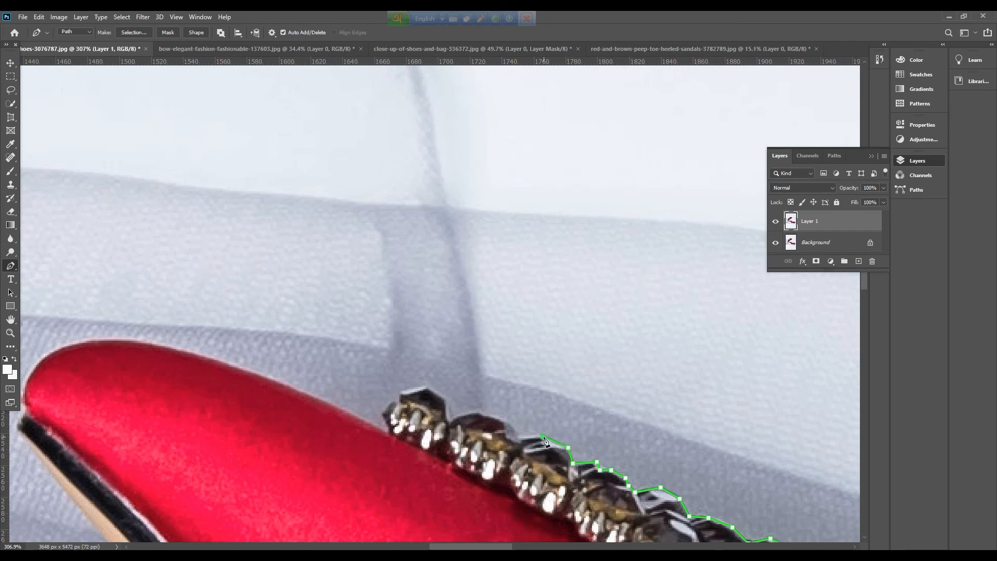
left_click_drag(447, 419, 424, 438)
Continue the path from the embellishment along the top of the lower pump's toe and around its tip
left_click_drag(229, 364, 161, 349)
left_click_drag(232, 370, 530, 397)
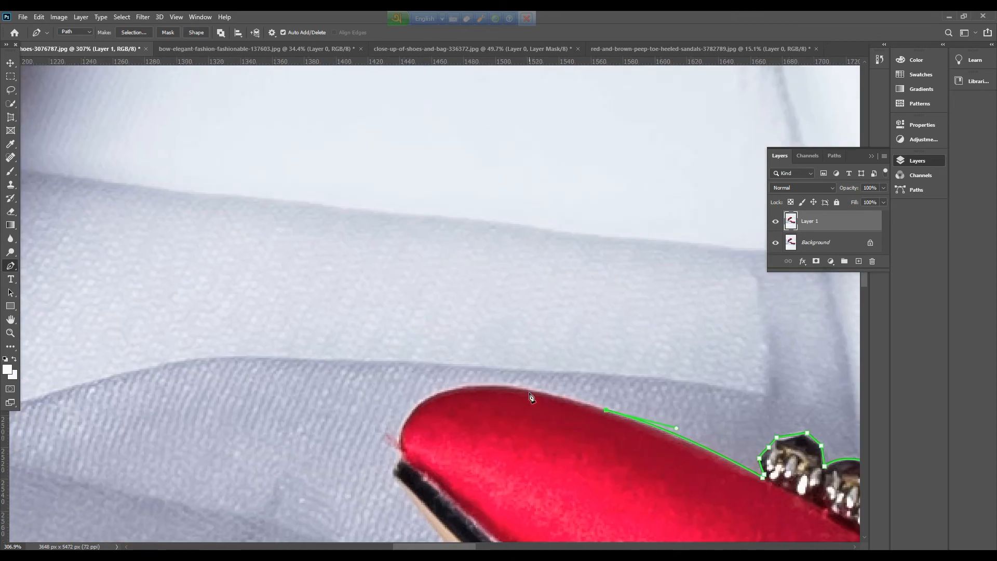
left_click_drag(419, 402, 375, 432)
left_click(403, 424)
left_click(400, 459)
left_click(397, 475)
Trace the tan sole edge from the toe back to the starting anchor, closing the lower pump's path
left_click_drag(480, 494, 381, 270)
left_click(368, 347)
left_click_drag(464, 405, 337, 253)
left_click(348, 321)
left_click_drag(467, 457, 331, 273)
left_click(354, 307)
left_click(447, 426)
scroll(676, 423, "down", 1)
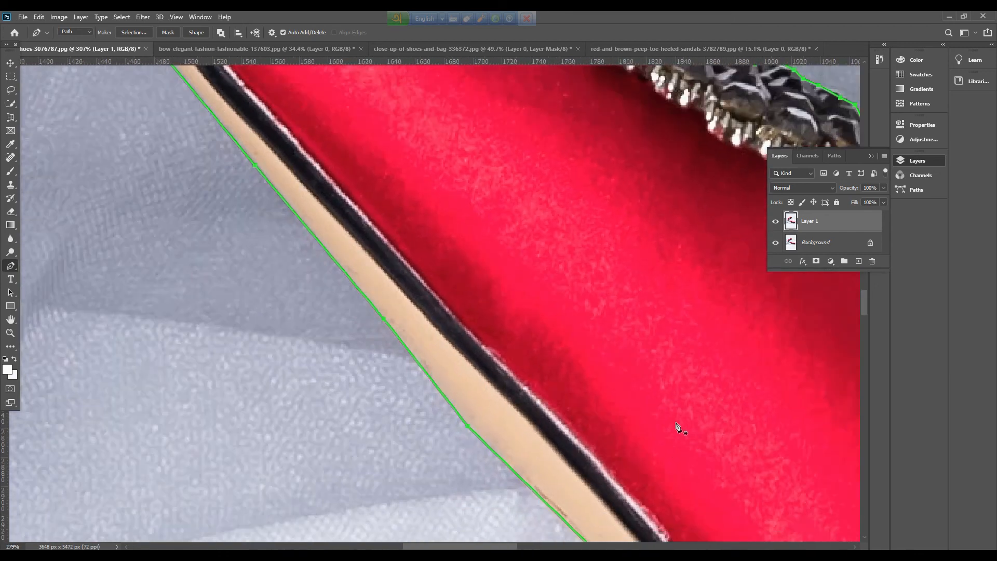
scroll(676, 423, "down", 10)
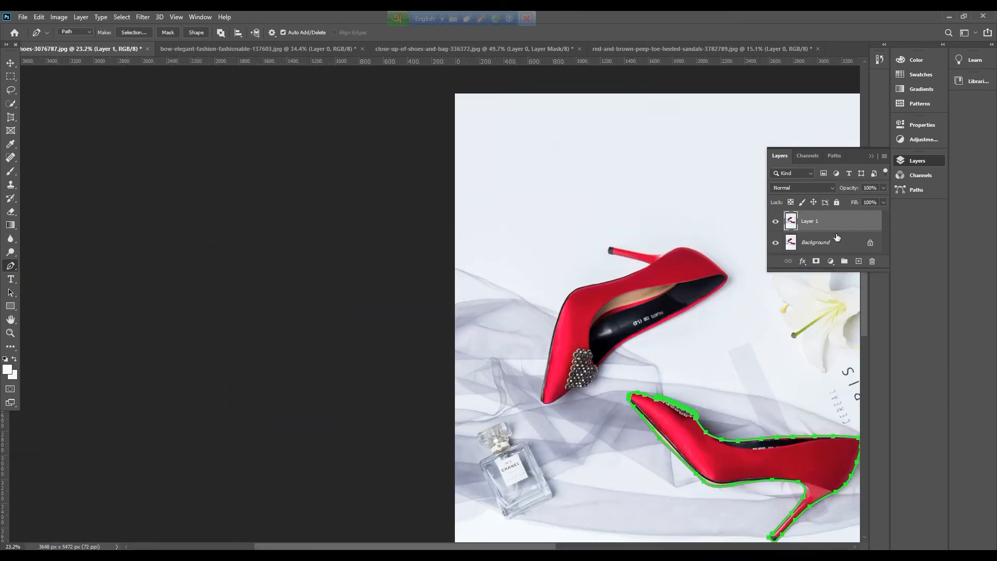
Duplicate Layer 1 and start a path on the upper pump's arch, curving it to the heel junction
key("ctrl+j")
scroll(572, 332, "up", 6)
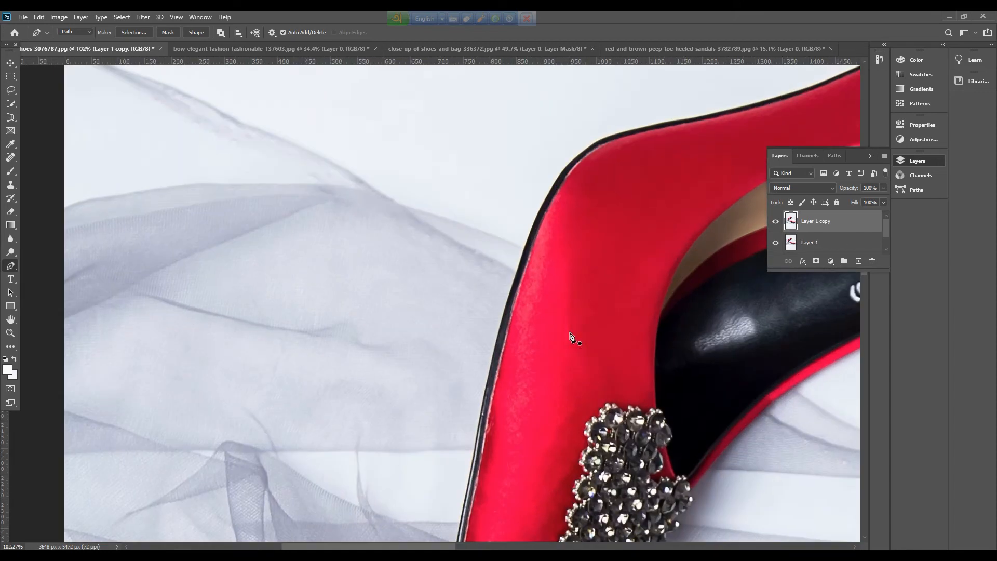
left_click_drag(552, 176, 624, 129)
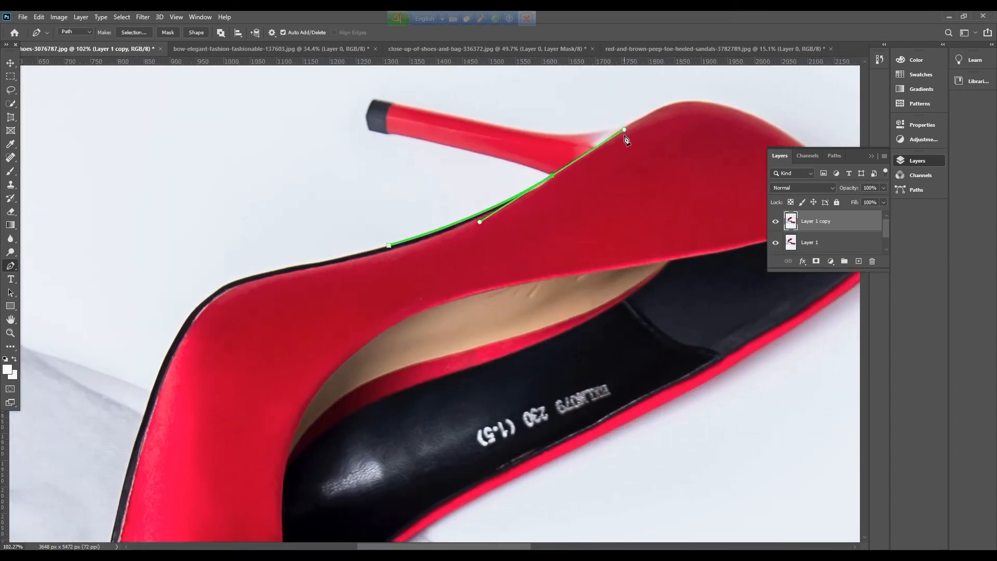
Trace the inner edge of the upper pump's heel, around its black tip and onto the outer edge
left_click_drag(388, 134, 300, 120)
left_click(387, 133, "alt")
left_click(368, 129)
left_click(367, 118)
left_click(372, 100)
left_click(563, 139)
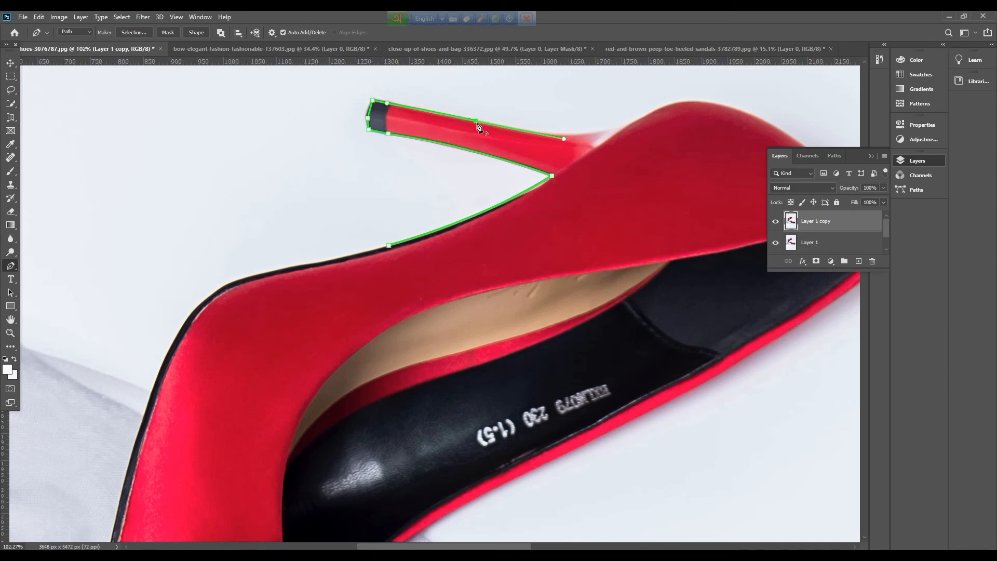
Continue the path along the heel's outer edge and onto the rounded back of the upper pump
scroll(479, 127, "up", 5)
left_click_drag(392, 265, 511, 266)
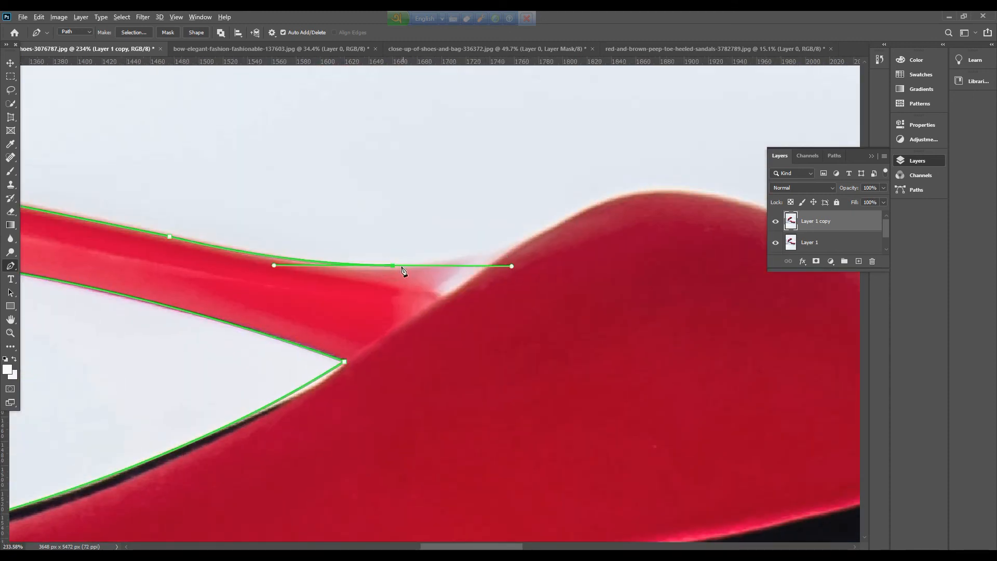
left_click(511, 251)
left_click(611, 200)
left_click(583, 213)
Curve the path over the upper pump's rounded back and around the rear corner of its opening
left_click_drag(647, 229, 360, 275)
left_click_drag(448, 249, 565, 296)
left_click(448, 249, "alt")
left_click(536, 284)
key("ctrl+z")
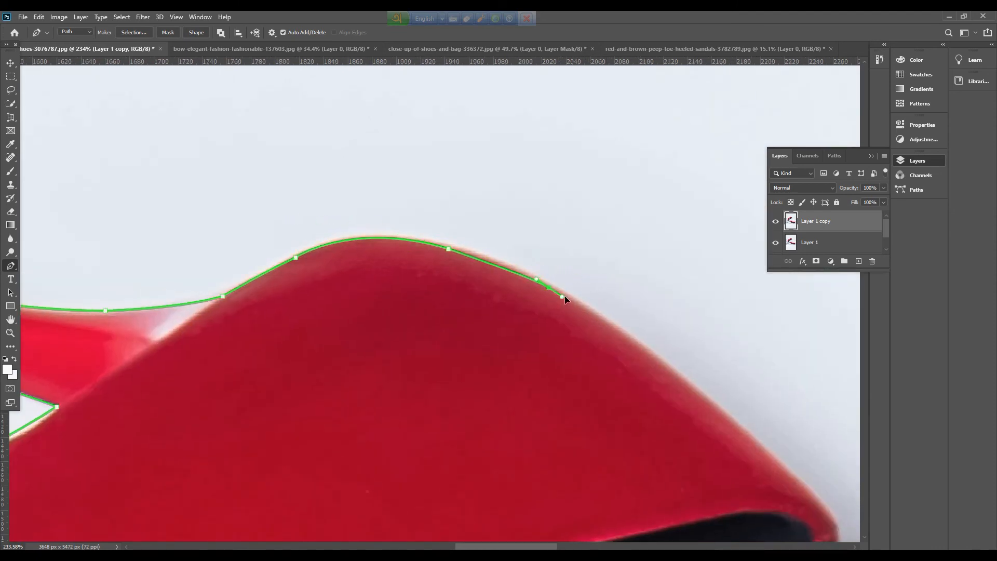
left_click(548, 287, "alt")
left_click_drag(777, 431, 451, 283)
left_click_drag(384, 249, 456, 312)
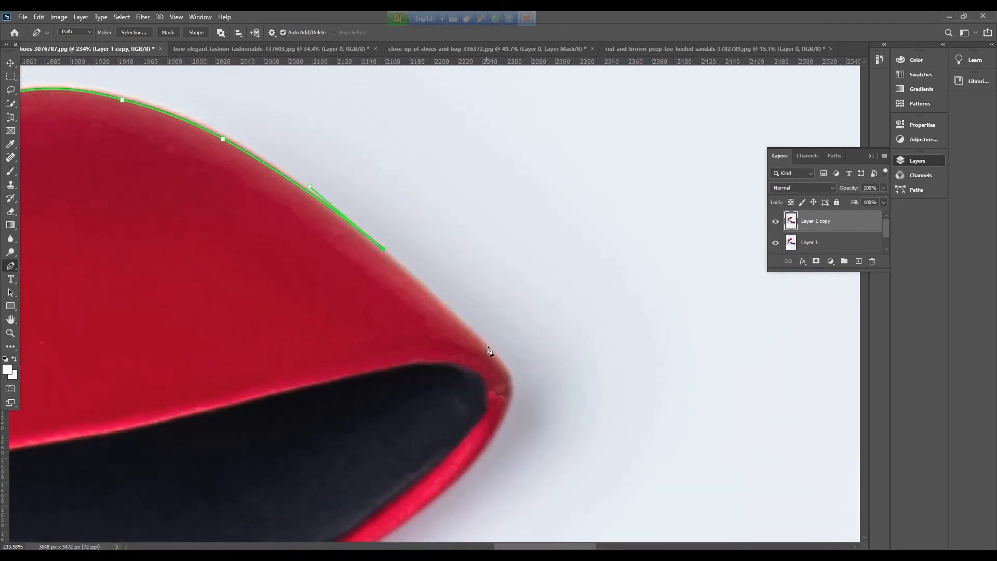
left_click_drag(488, 448, 434, 517)
left_click(489, 448, "alt")
Extend the path from the rear corner along the outer side of the upper pump's red rim
left_click_drag(541, 422, 665, 108)
left_click_drag(367, 319, 211, 404)
left_click(366, 319, "alt")
left_click_drag(33, 512, 271, 345)
left_click_drag(224, 405, 281, 389)
left_click_drag(381, 295, 268, 349)
left_click(381, 294, "alt")
left_click_drag(405, 365, 664, 227)
left_click(345, 304)
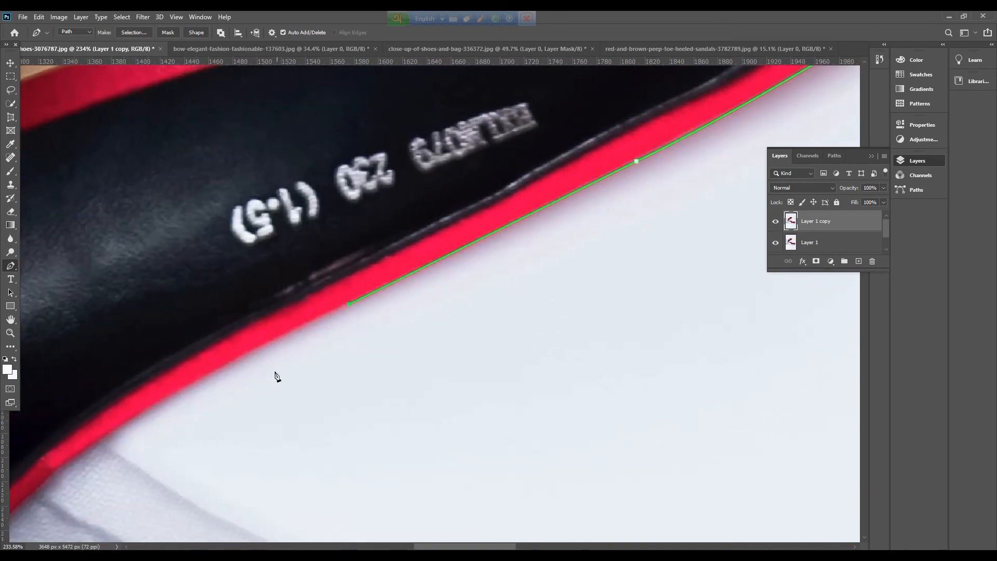
Continue the path down the front part of the upper pump's red rim to the crystal embellishment
left_click_drag(267, 384, 549, 238)
left_click_drag(214, 447, 396, 238)
left_click(214, 449)
left_click(359, 237)
Trace the bumpy outer side of the upper pump's crystal embellishment with closely spaced anchor points
left_click(356, 245)
left_click(364, 247)
left_click(367, 257)
left_click(363, 266)
left_click(358, 272)
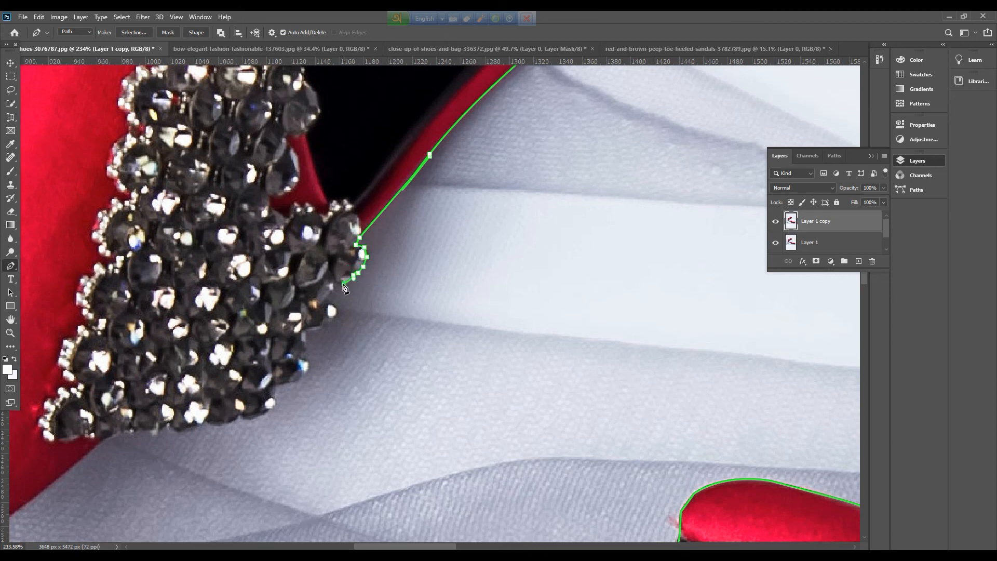
left_click(337, 309)
left_click(335, 319)
left_click(316, 328)
left_click(303, 343)
left_click(304, 358)
left_click(307, 370)
left_click(293, 381)
left_click(279, 387)
Follow the lower edge of the crystal embellishment back to the red upper near the toe
left_click_drag(239, 417, 198, 405)
left_click(205, 422)
left_click(197, 424)
left_click(190, 427)
left_click(185, 431)
left_click(175, 431)
left_click(167, 430)
left_click(163, 429)
left_click(156, 430)
left_click(106, 439)
Curve the path along the upper pump's toe edge and around the toe tip to the black sole
left_click_drag(141, 443, 500, 269)
left_click_drag(323, 374, 224, 445)
left_click_drag(249, 413, 207, 429)
left_click_drag(157, 360, 155, 363)
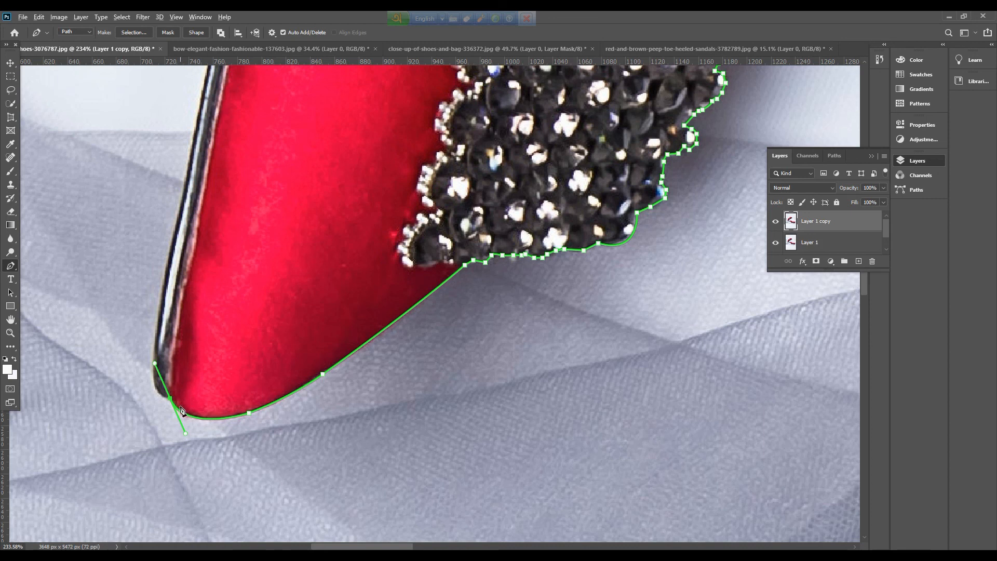
left_click(155, 372, "alt")
Extend the path from the toe tip up along the upper pump's long black sole edge
left_click(159, 295)
left_click_drag(171, 232, 242, 460)
left_click(258, 360)
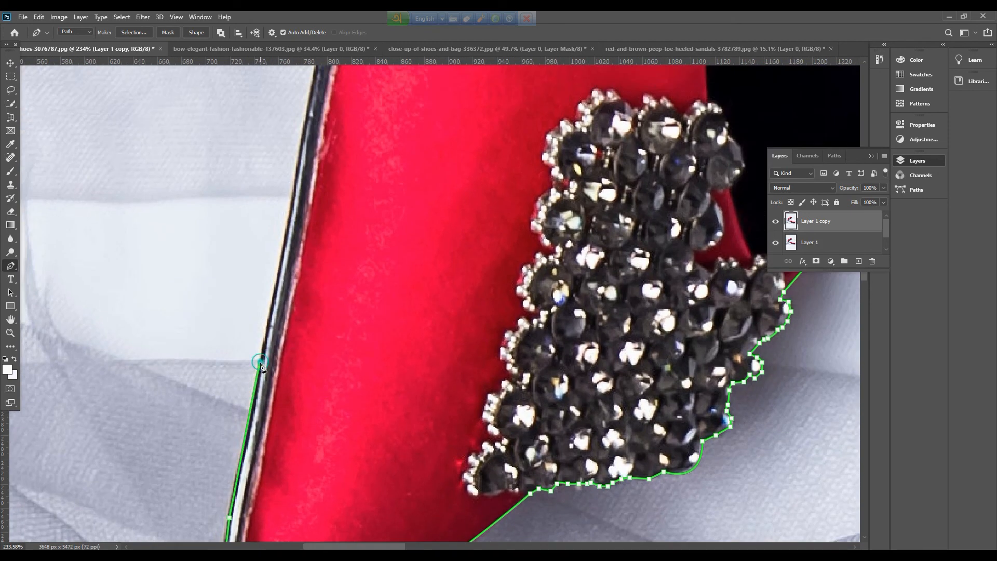
left_click_drag(294, 192, 283, 359)
left_click(277, 364)
left_click_drag(321, 169, 284, 336)
left_click(283, 335)
left_click_drag(320, 262, 284, 449)
left_click(292, 357)
key("ctrl+z")
Curve the path around the bend of the sole at the ball of the upper pump
left_click_drag(289, 361, 299, 334)
left_click_drag(436, 342, 351, 513)
left_click(256, 388)
left_click_drag(325, 267, 347, 250)
left_click_drag(400, 207, 447, 179)
left_click(398, 206, "alt")
left_click_drag(489, 338, 267, 470)
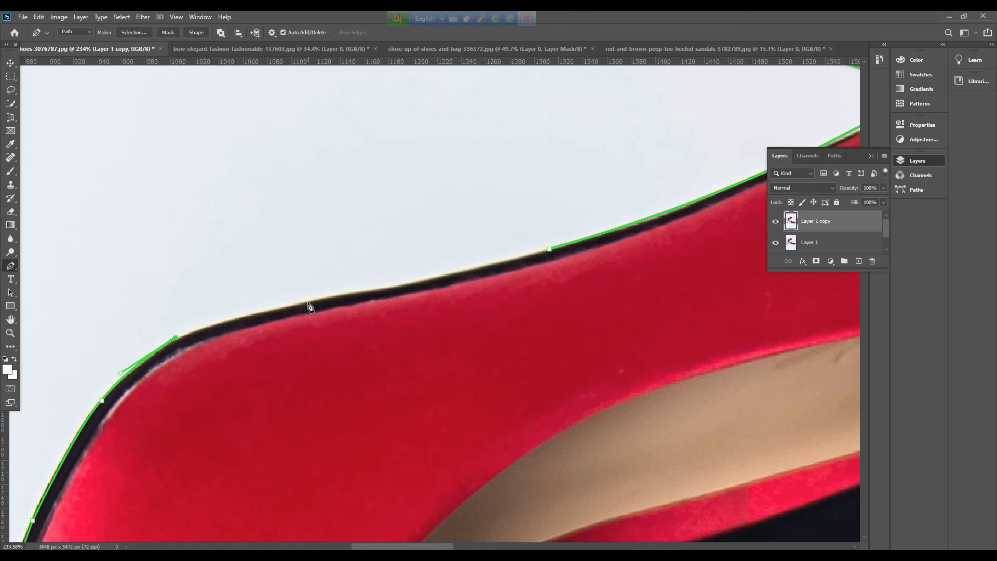
Trace the black sole edge along the arch to the starting anchor, completing the upper pump's outline
left_click_drag(308, 302, 385, 292)
left_click(309, 301, "alt")
left_click(426, 282)
left_click(507, 259)
scroll(566, 297, "down", 10)
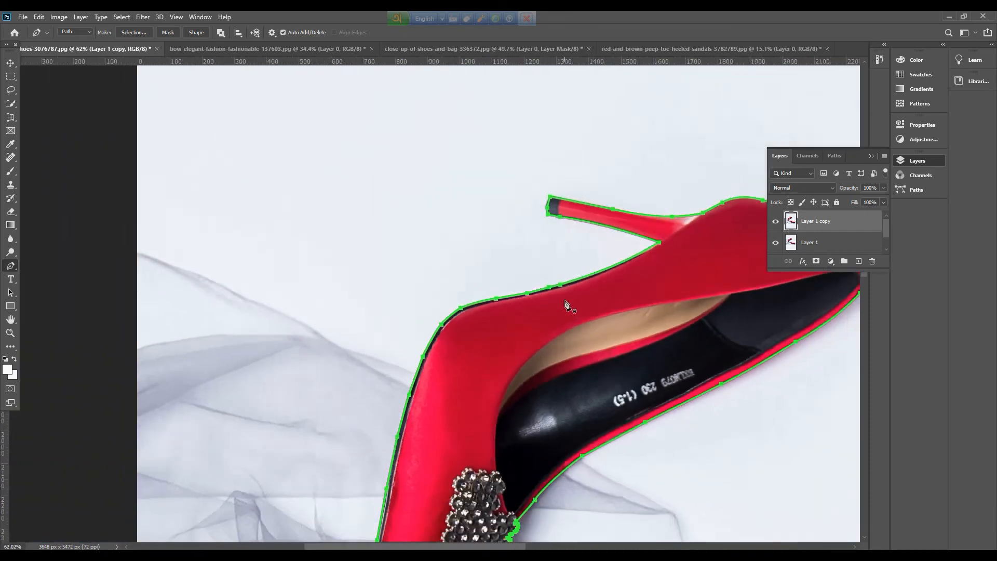
Make a selection from the upper pump's clipping path and invert it
scroll(566, 313, "down", 2)
right_click(689, 427)
left_click(629, 135)
left_click(550, 156)
left_click(122, 16)
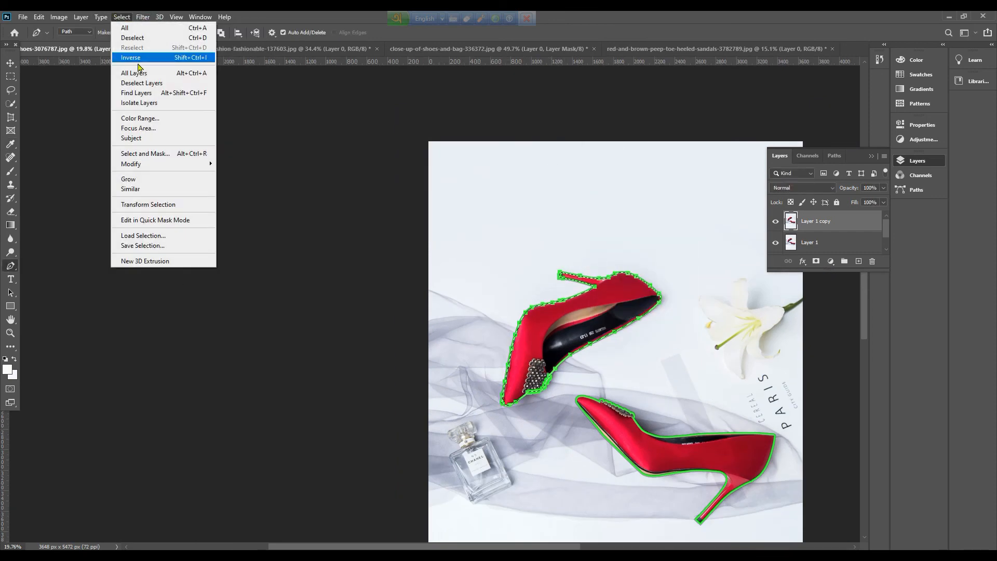
left_click(138, 59)
Make a selection from the lower pump's clipping path
right_click(696, 473)
left_click(733, 278)
left_click(552, 156)
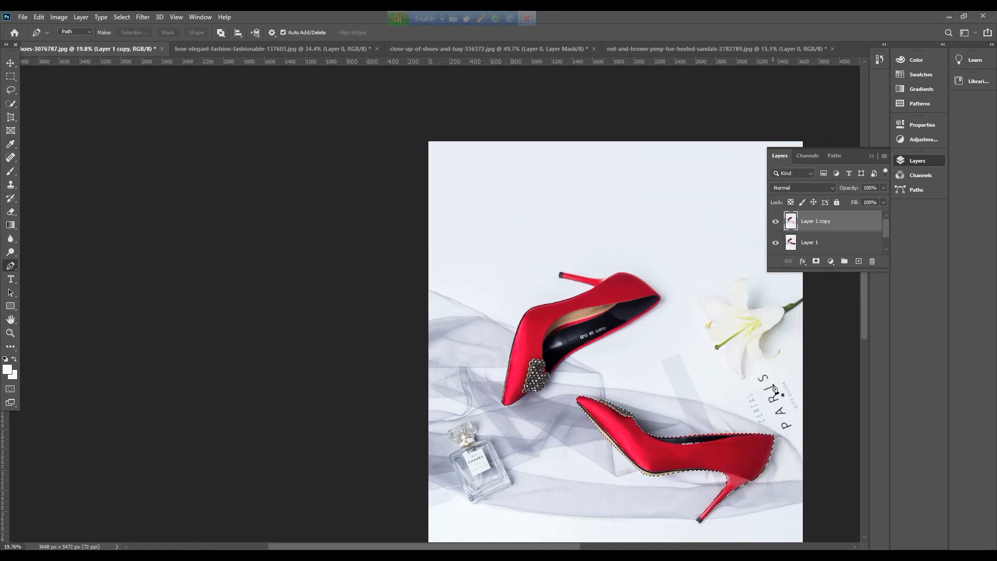
scroll(718, 334, "down", 4)
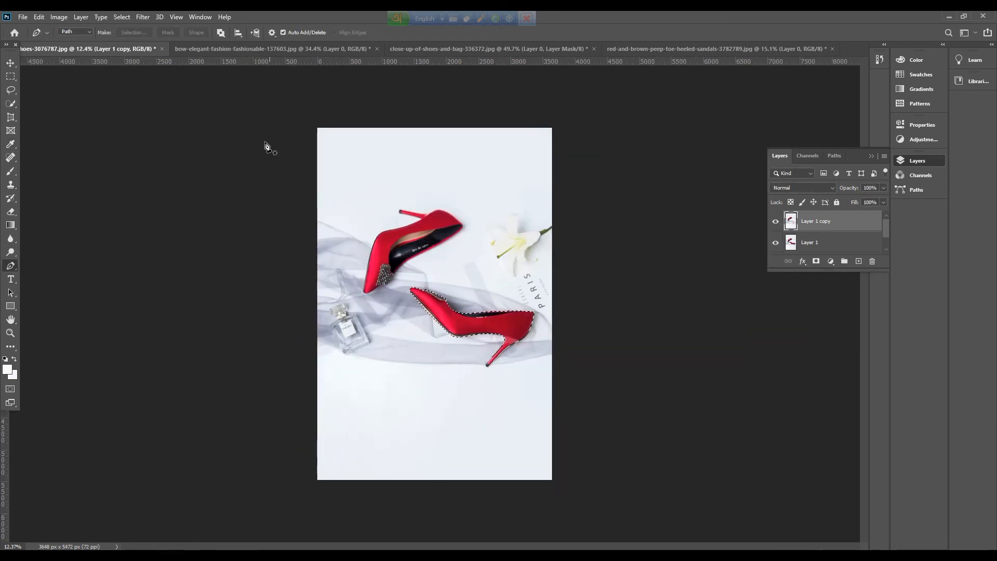
Save the lower pump's work path as Path 1
left_click(834, 156)
double_click(799, 175)
left_click(559, 183)
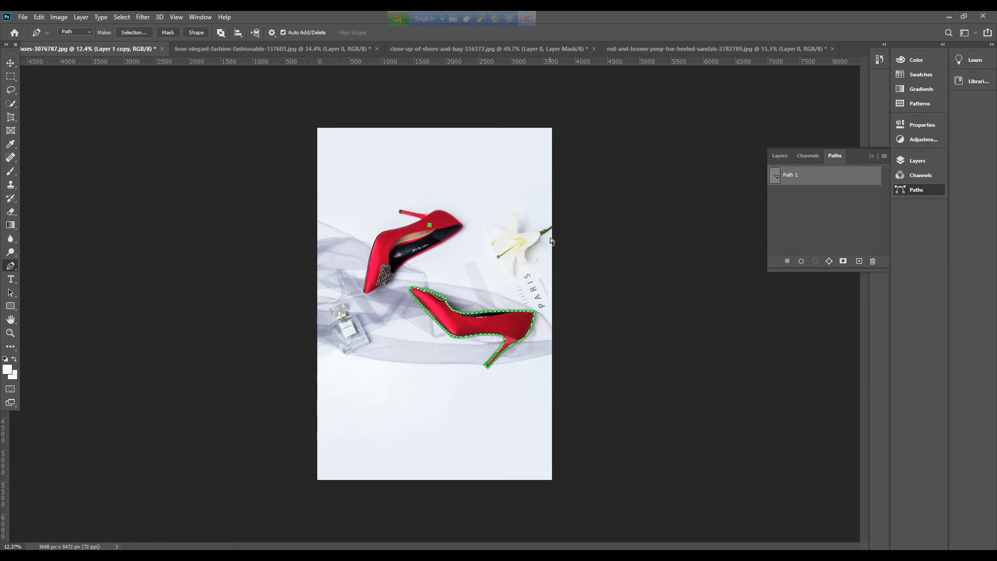
Convert the locked Background into a regular layer named Layer 0
key("v")
left_click(779, 155)
scroll(817, 235, "down", 1)
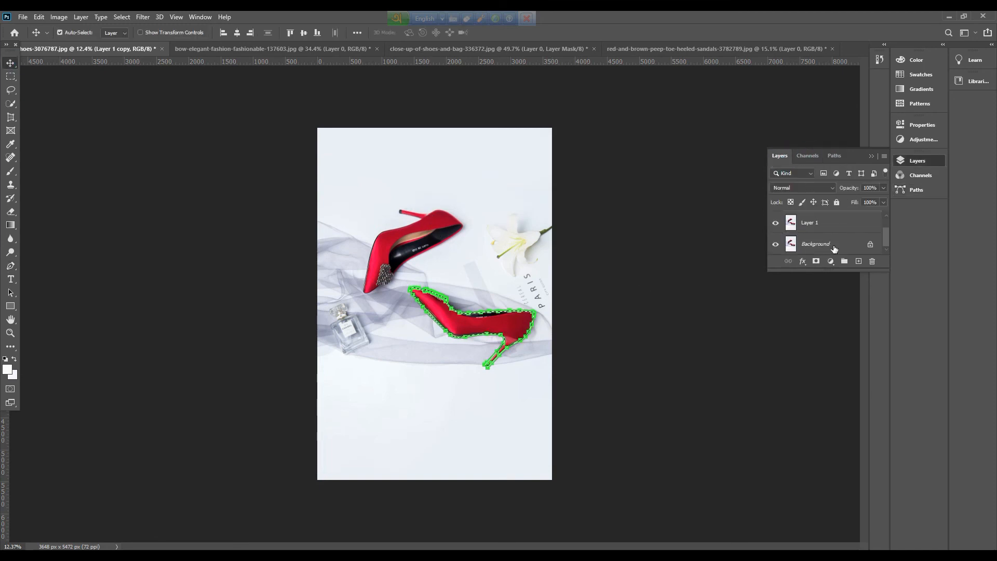
double_click(834, 247)
left_click(583, 173)
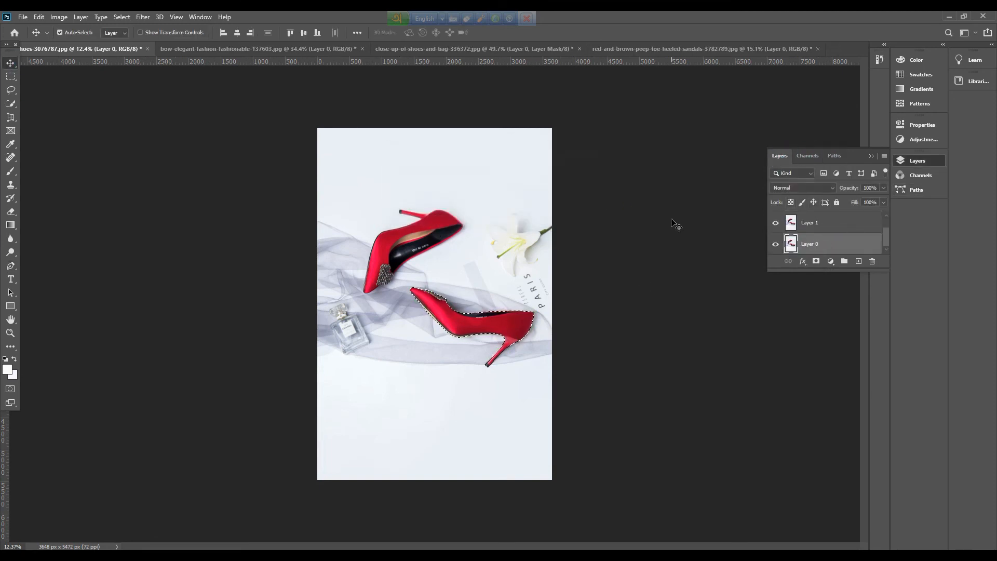
scroll(823, 244, "up", 1)
left_click(830, 226)
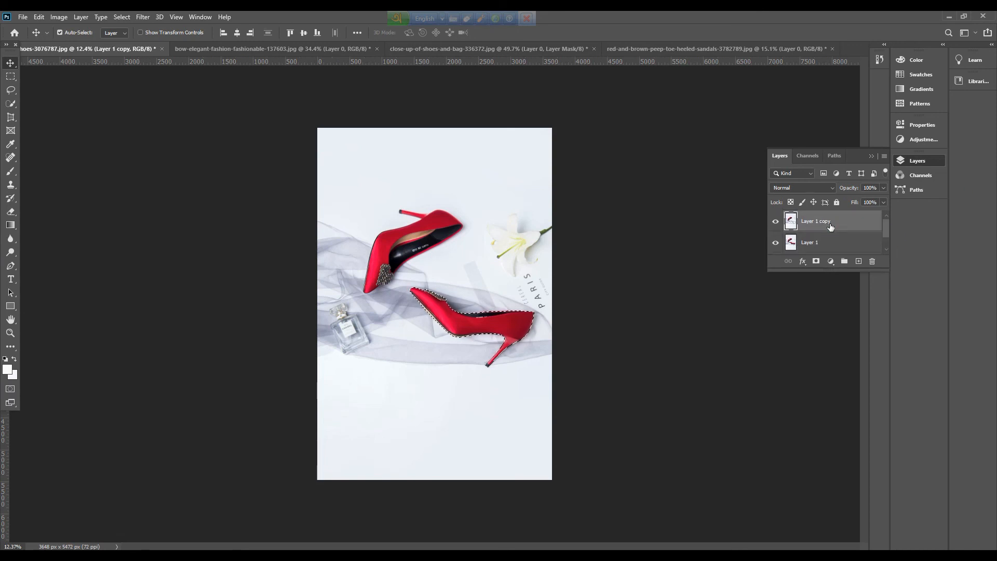
double_click(881, 228)
left_click(950, 258)
Make Layer 1 the active layer and invert the lower pump's selection
scroll(848, 236, "down", 1)
left_click(847, 234)
left_click(844, 249)
left_click(852, 224)
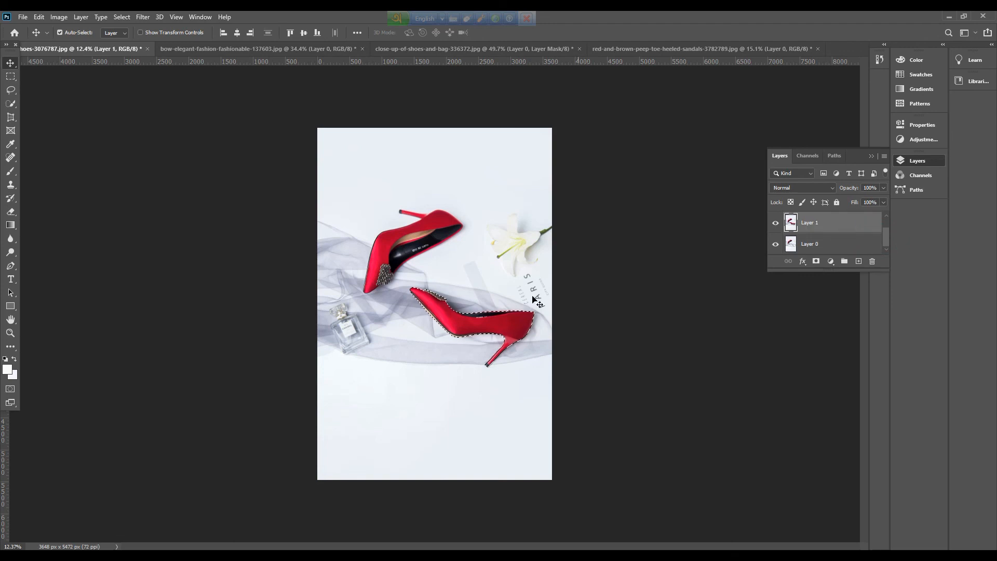
left_click(83, 15)
left_click(165, 59)
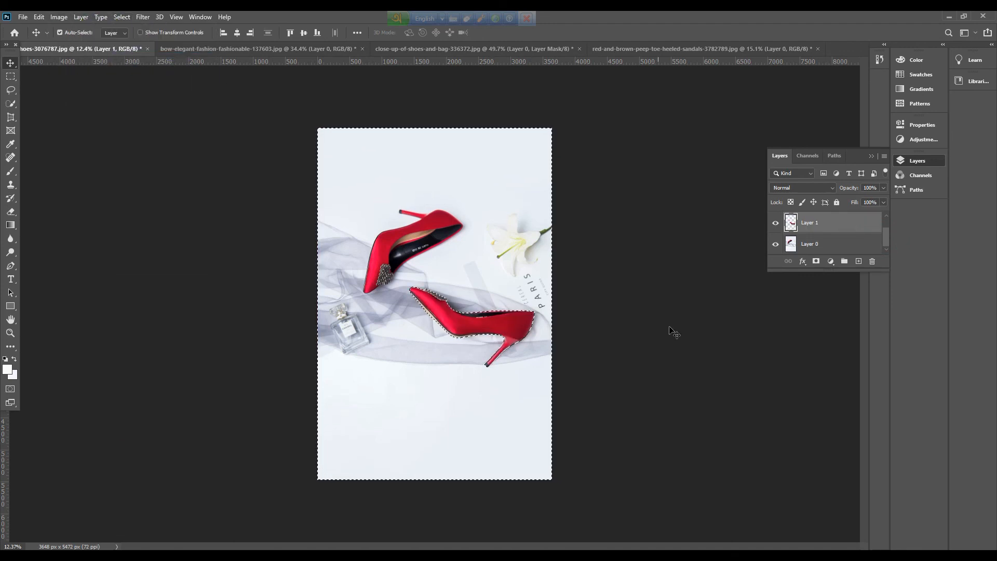
Clear the inverted selection around the lower pump
right_click(807, 229)
left_click(776, 229)
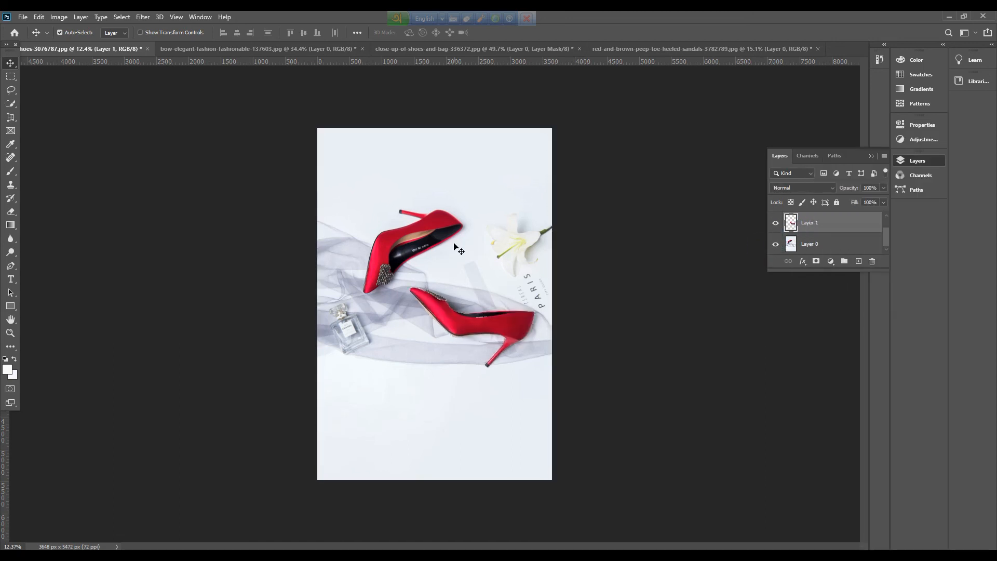
key("ctrl+j")
double_click(863, 245)
Add a blank layer mask to Layer 1
left_click(834, 156)
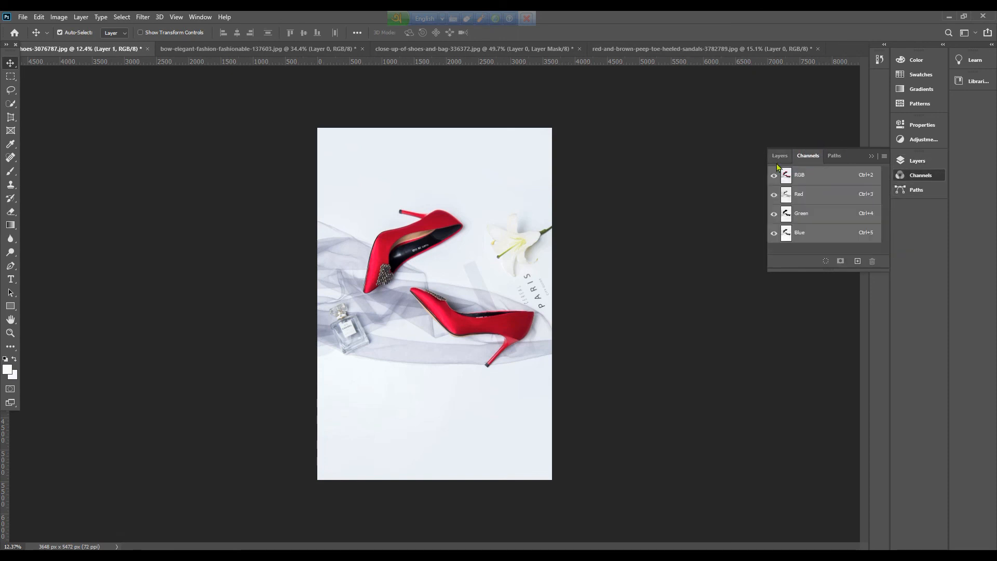
left_click(15, 76)
left_click(843, 260)
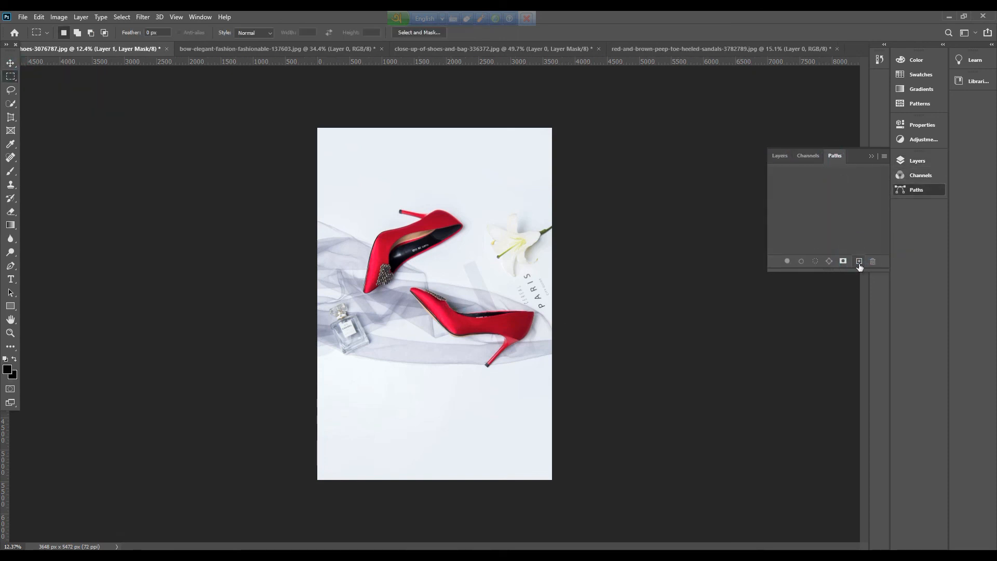
Make Layer 1 copy the active layer without changing its layer style
left_click(780, 156)
scroll(812, 246, "down", 1)
double_click(818, 244)
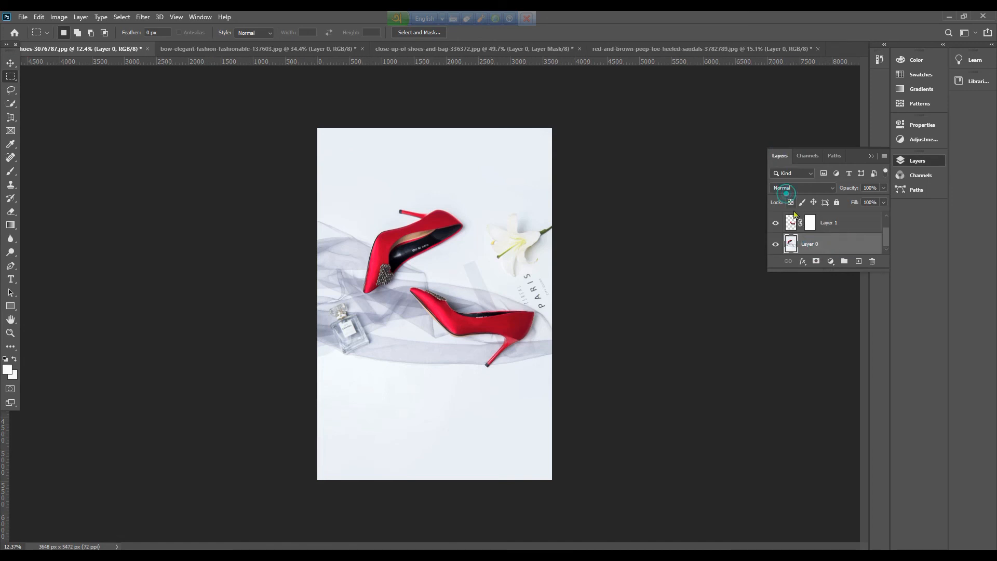
scroll(794, 213, "up", 1)
double_click(829, 227)
left_click(951, 254)
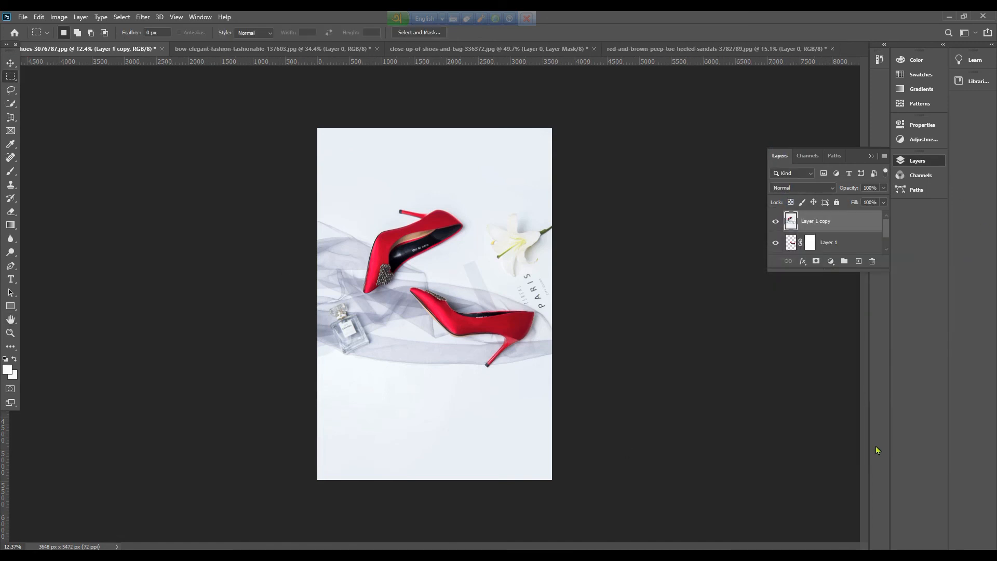